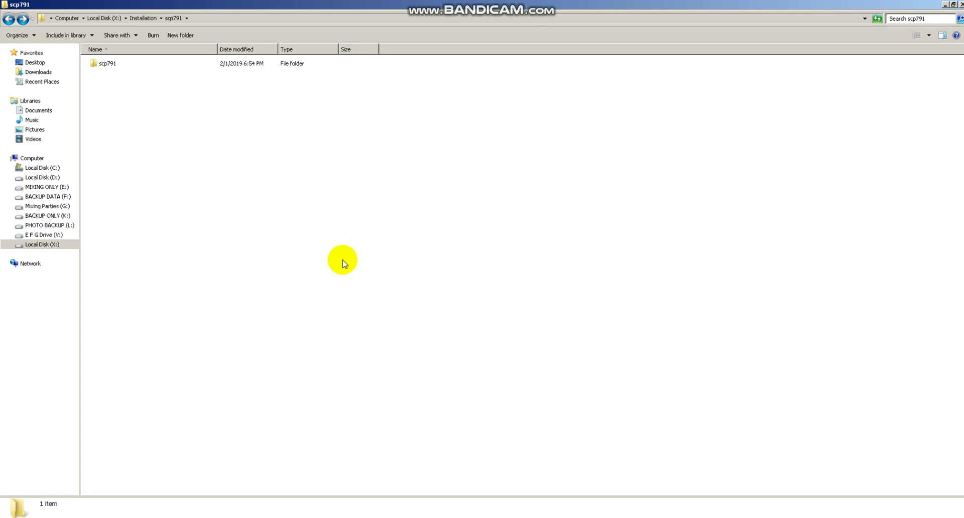
# Leave the file window and open Disk Management in Computer Management, maximized to show all disks
pyautogui.click(32, 158)
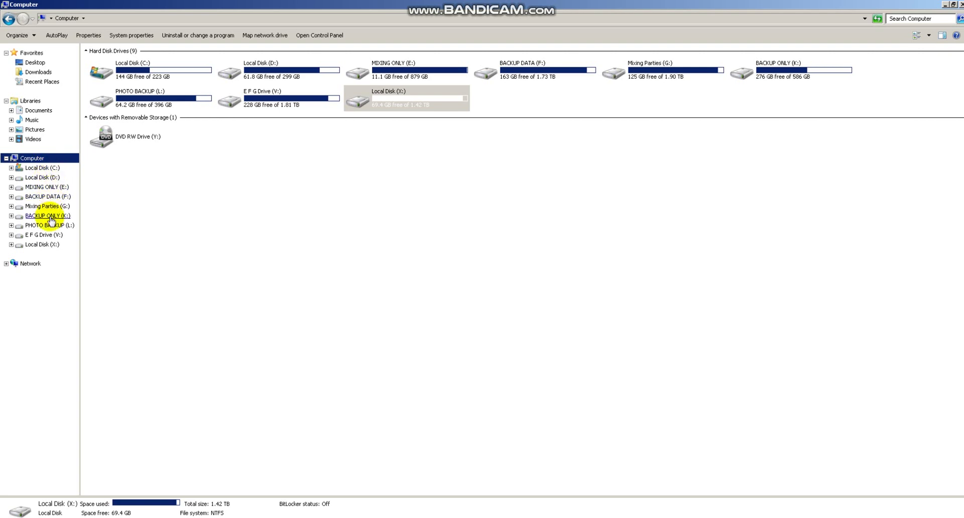
pyautogui.click(960, 5)
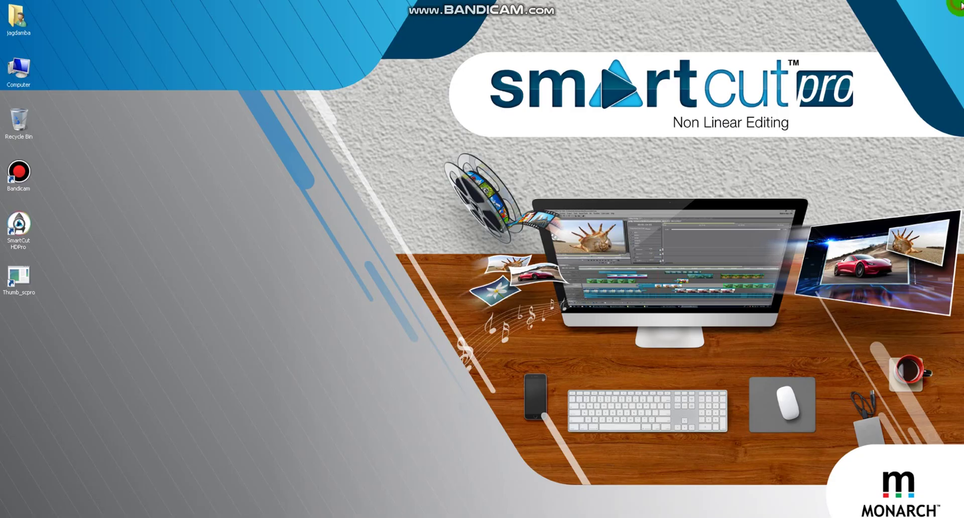
pyautogui.rightClick(24, 83)
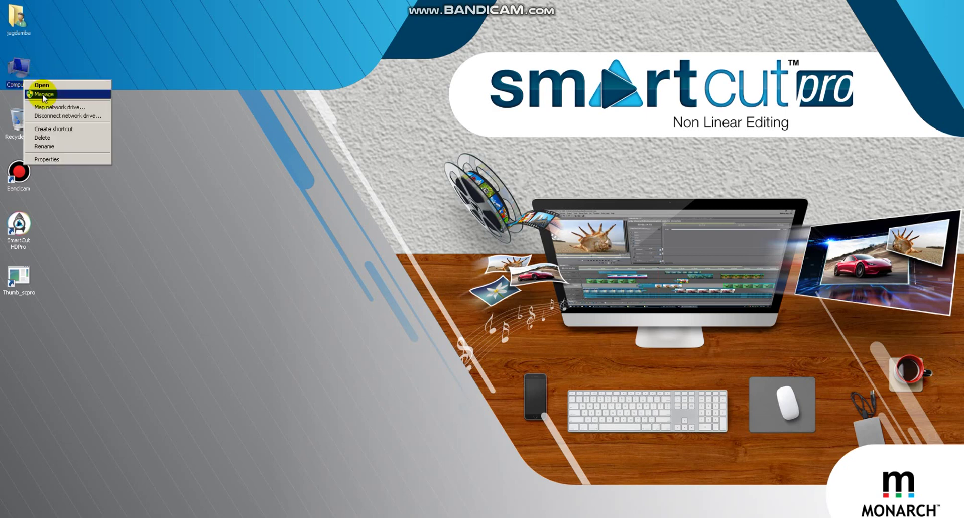
pyautogui.click(43, 96)
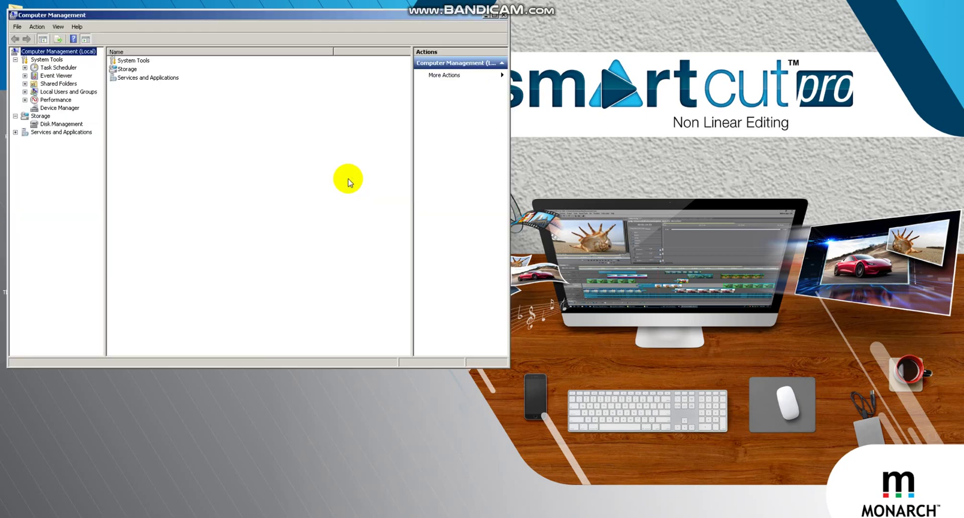
pyautogui.click(51, 125)
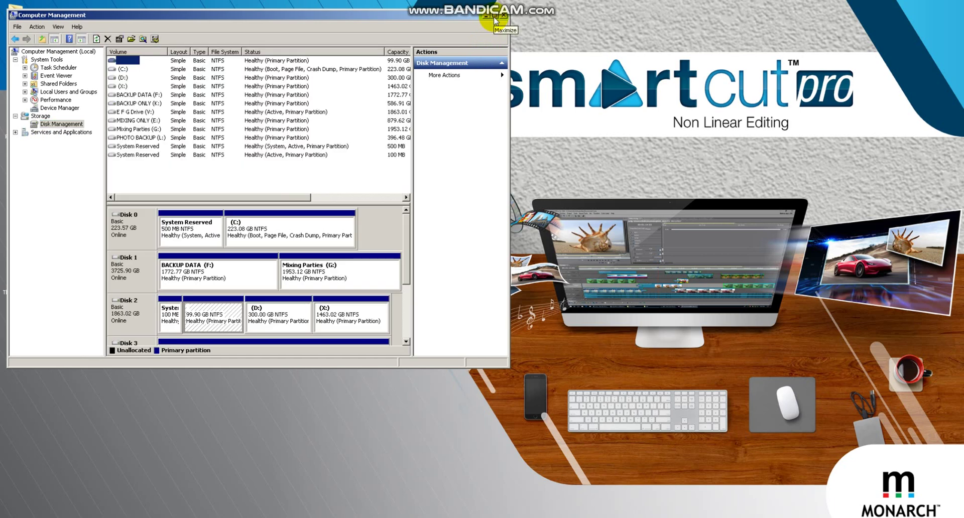
pyautogui.click(494, 21)
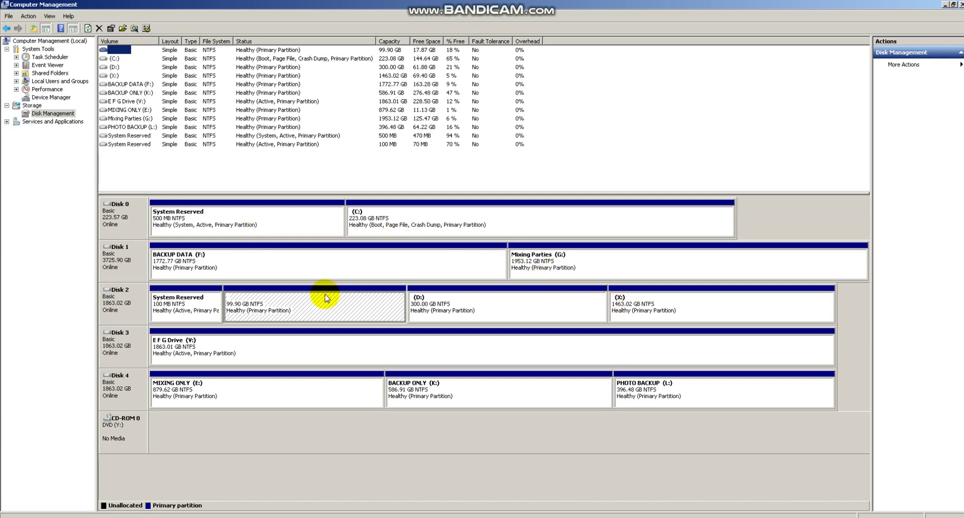
# Explore the contents of the D: partition on Disk 2, select its Twister folder and return to Disk Management
pyautogui.click(441, 308)
pyautogui.rightClick(464, 309)
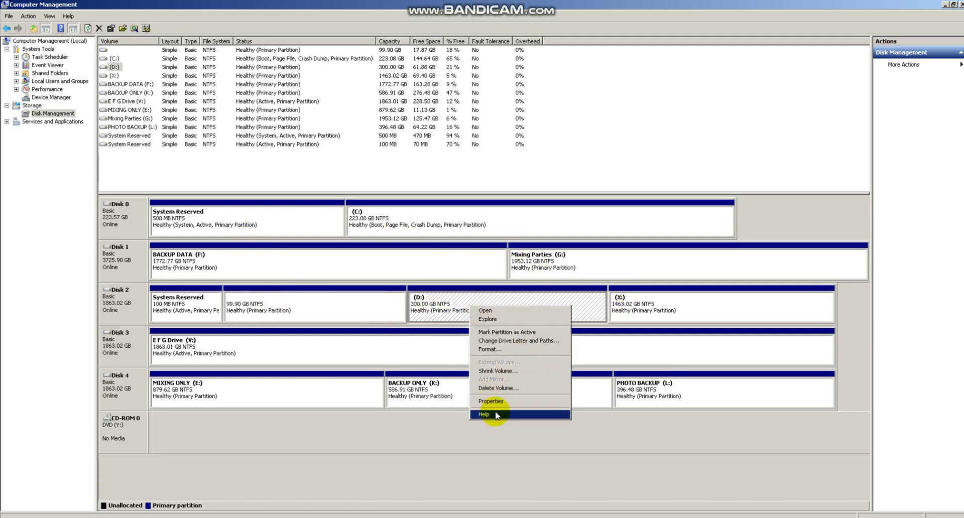
pyautogui.click(500, 320)
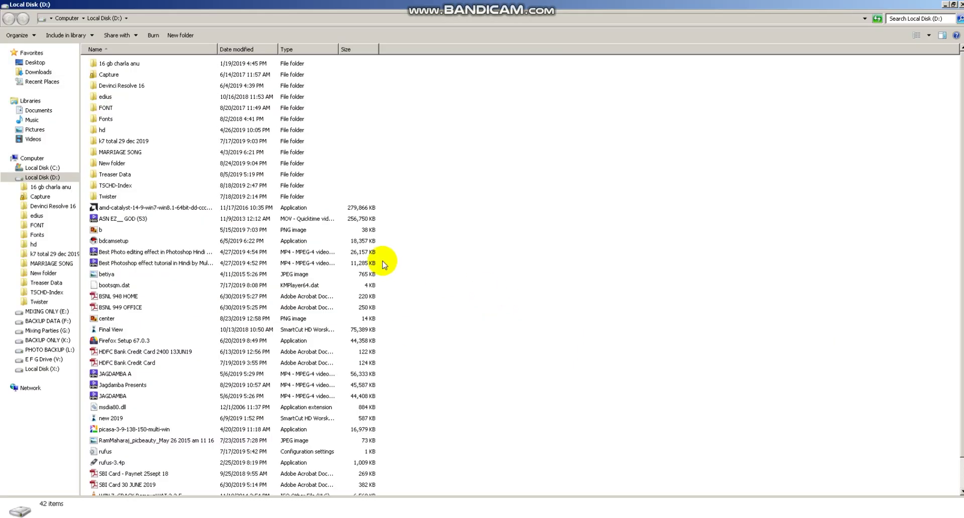
pyautogui.click(108, 197)
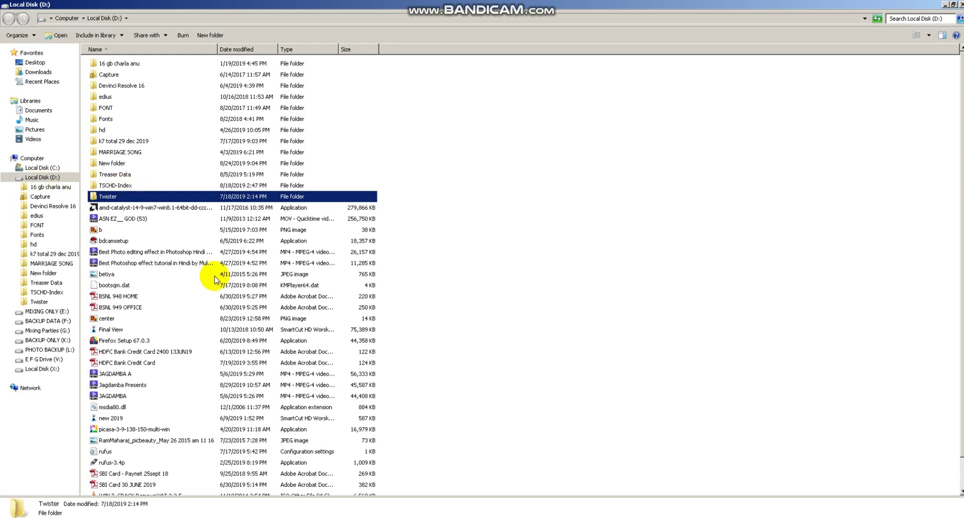
pyautogui.hotkey('alt', 'Tab')
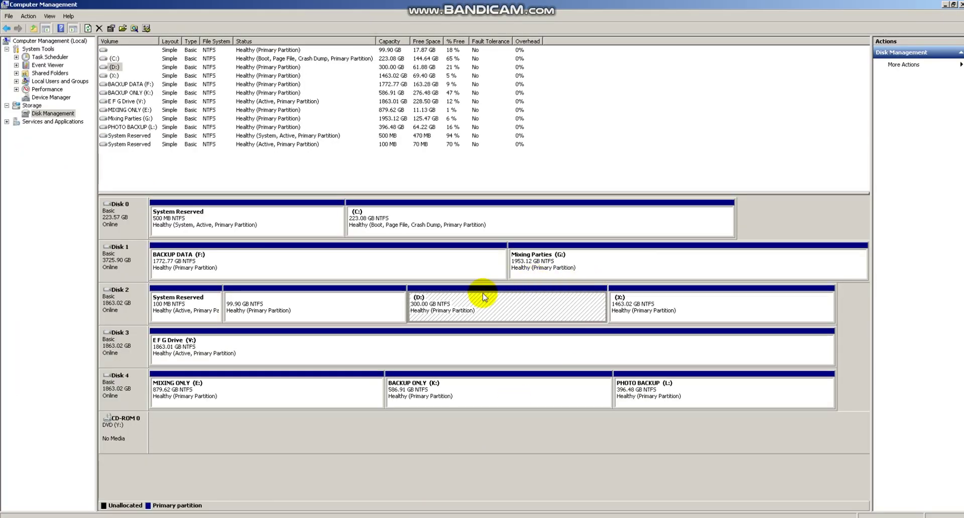
# Assign drive letter D to the 300 GB partition on Disk 2 and confirm
pyautogui.rightClick(480, 297)
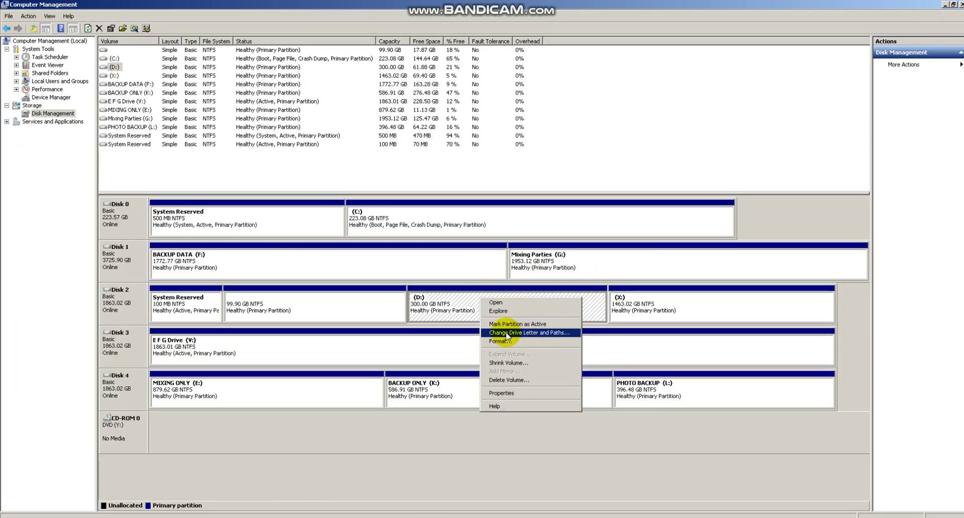
pyautogui.click(551, 333)
pyautogui.click(454, 292)
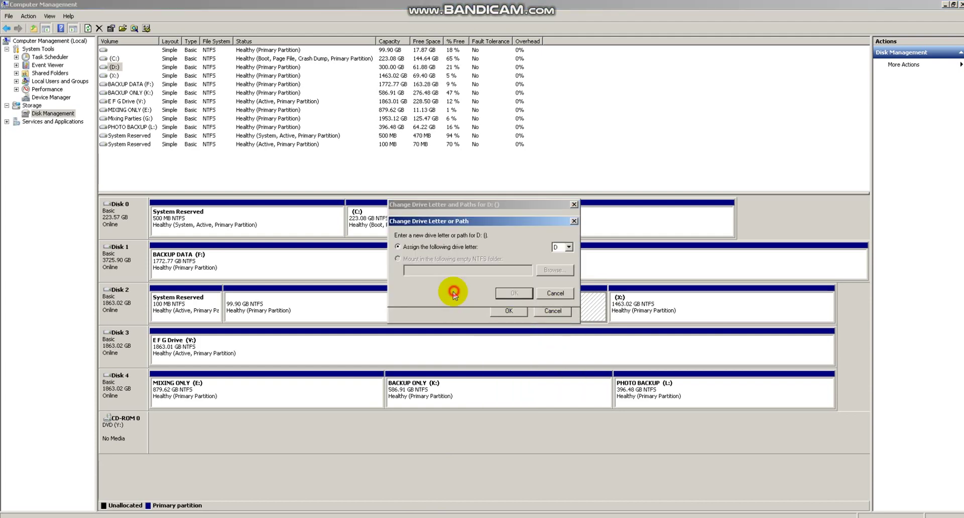
pyautogui.click(568, 247)
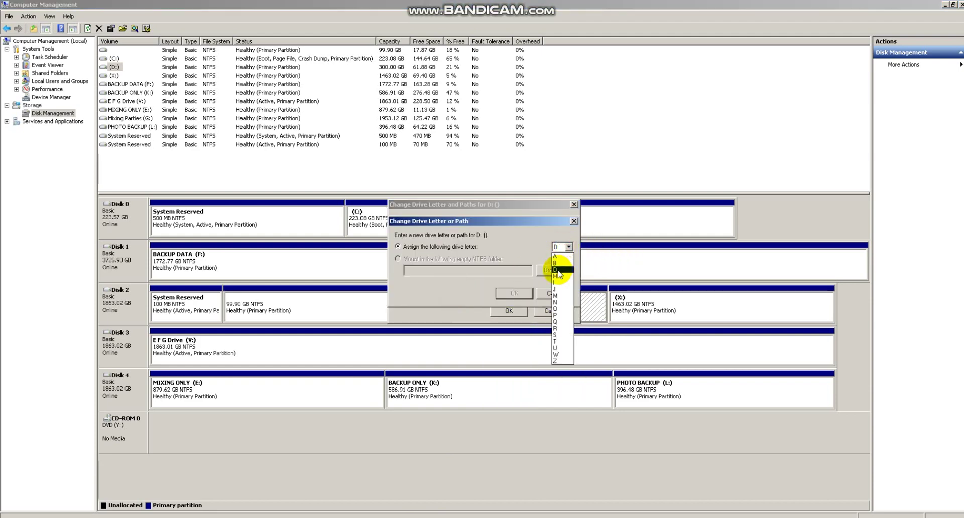
pyautogui.click(559, 271)
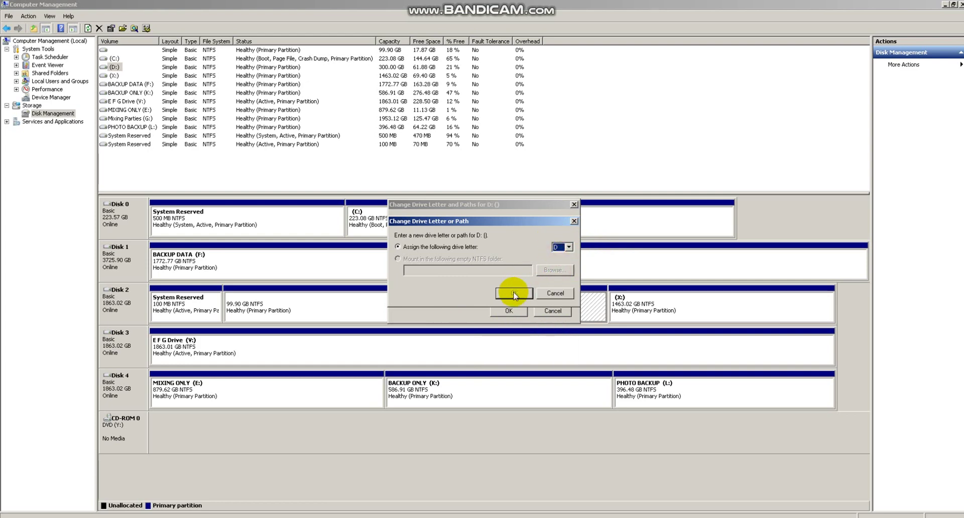
pyautogui.click(514, 295)
pyautogui.click(510, 312)
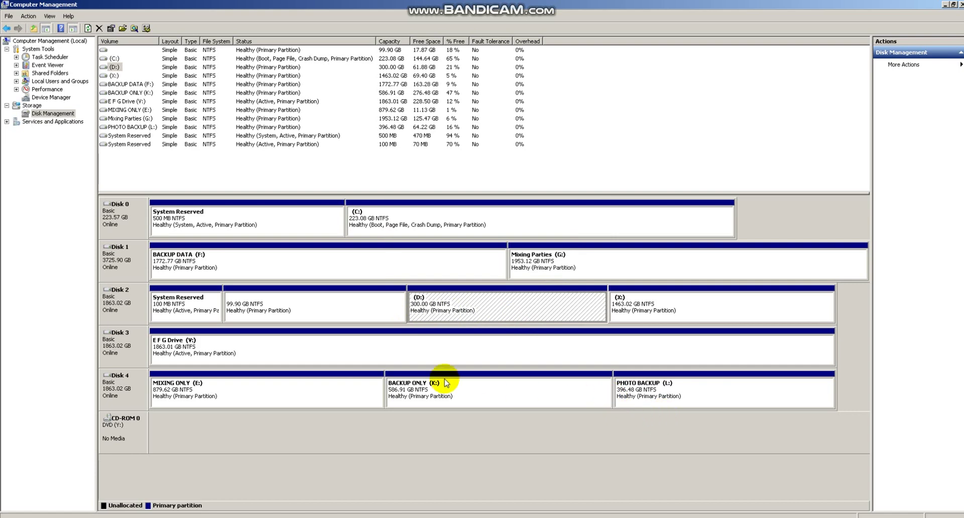
# Check the drive letter assignment of the X: partition on Disk 2 without changing it
pyautogui.click(658, 308)
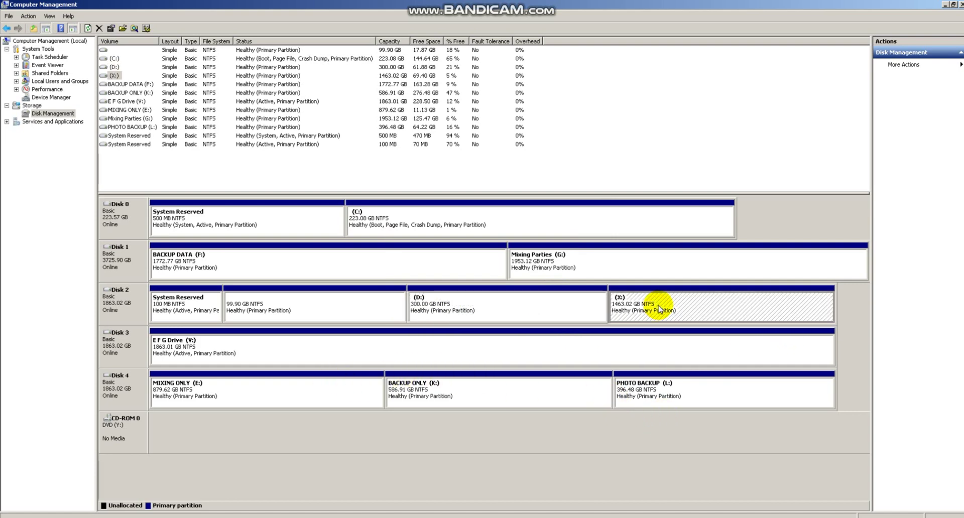
pyautogui.rightClick(659, 309)
pyautogui.click(698, 339)
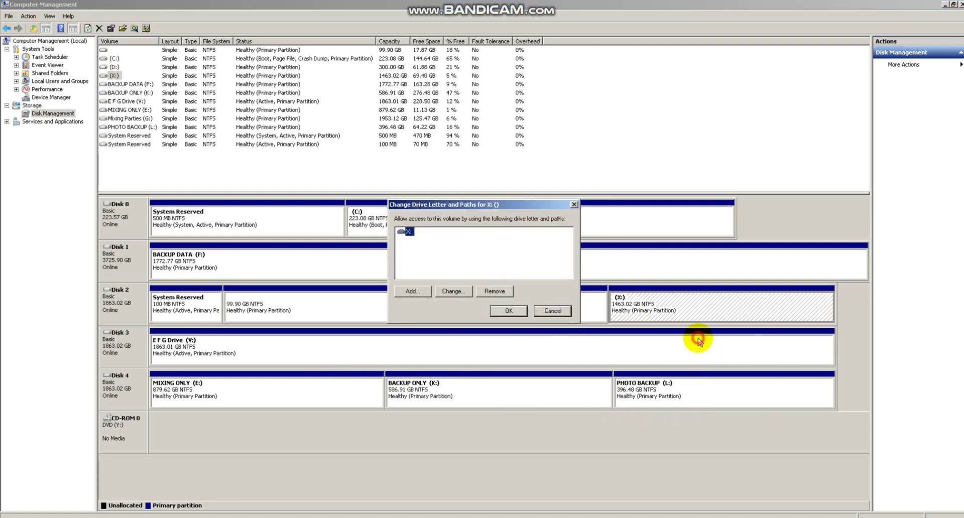
pyautogui.click(452, 291)
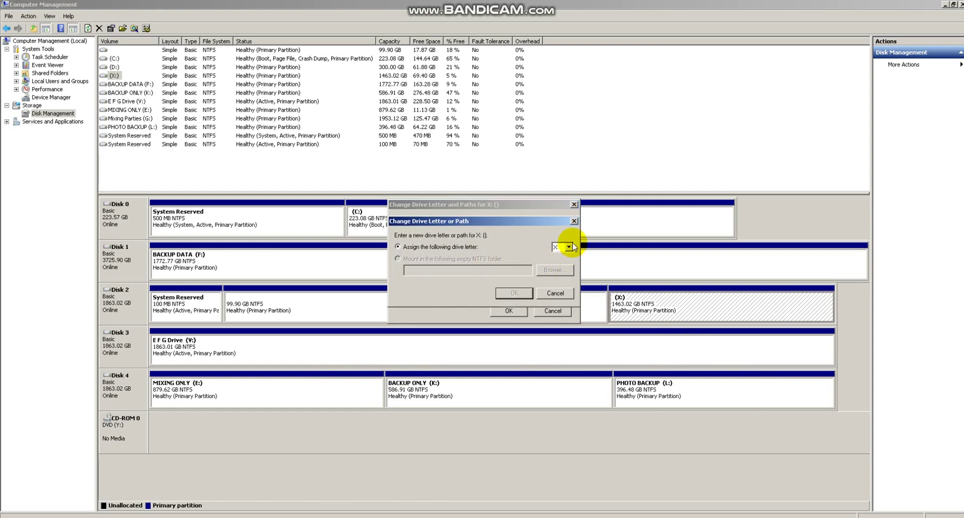
pyautogui.click(574, 221)
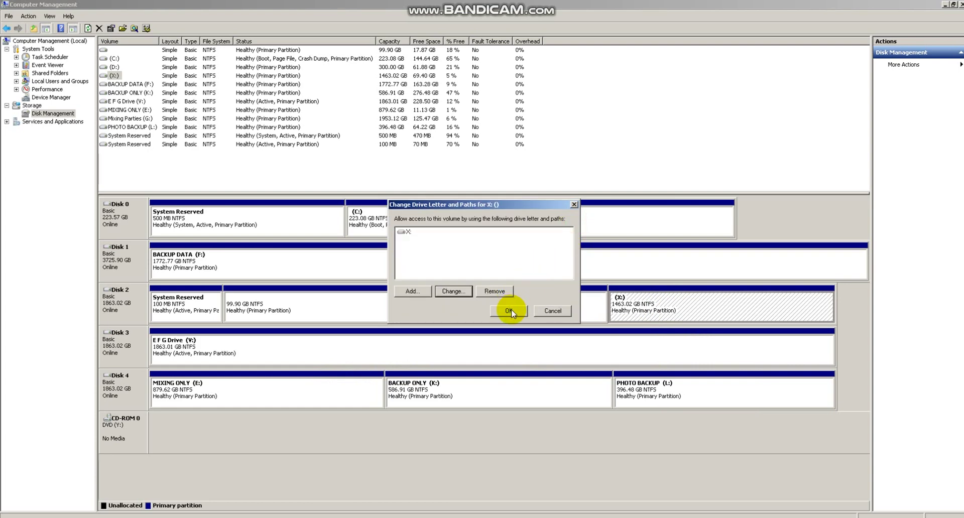
pyautogui.click(542, 313)
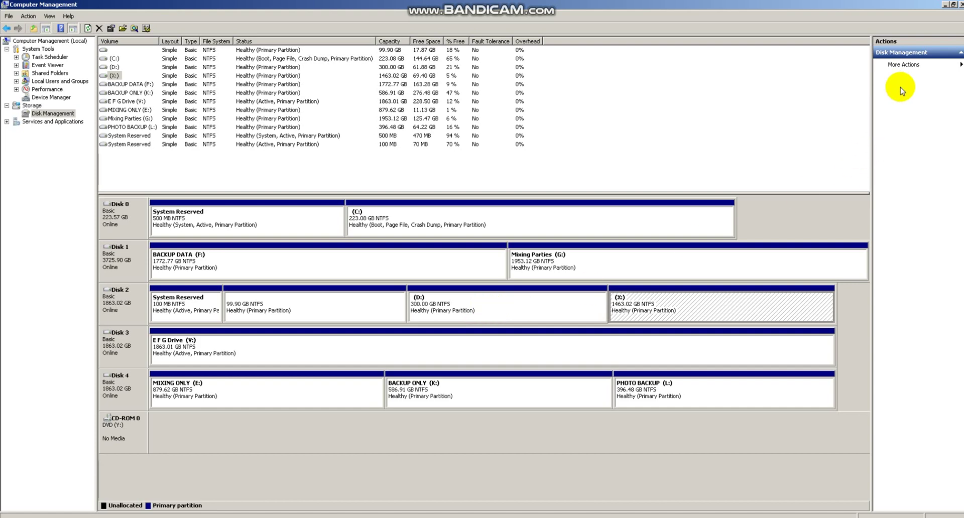
# Close the Computer Management and Local Disk (D:) windows to return to the desktop
pyautogui.click(960, 5)
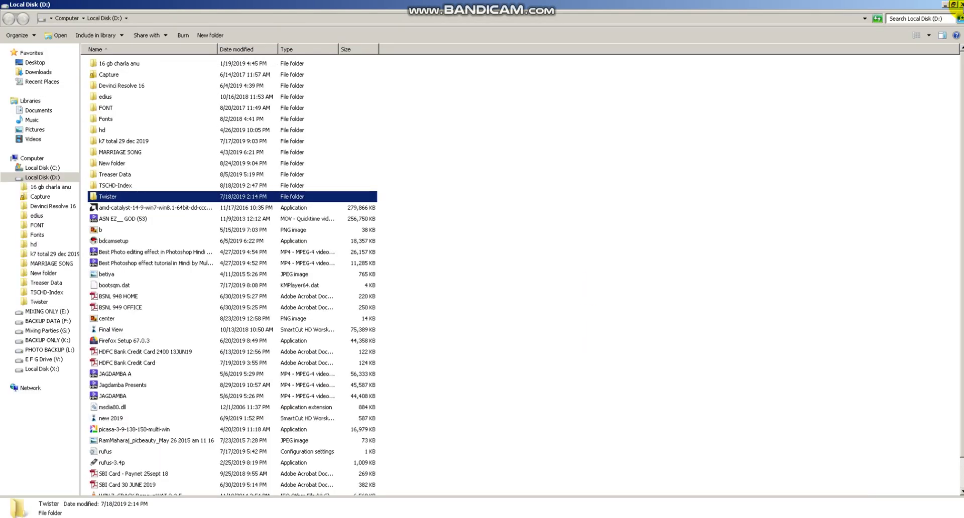
pyautogui.click(961, 4)
pyautogui.rightClick(355, 210)
pyautogui.click(405, 246)
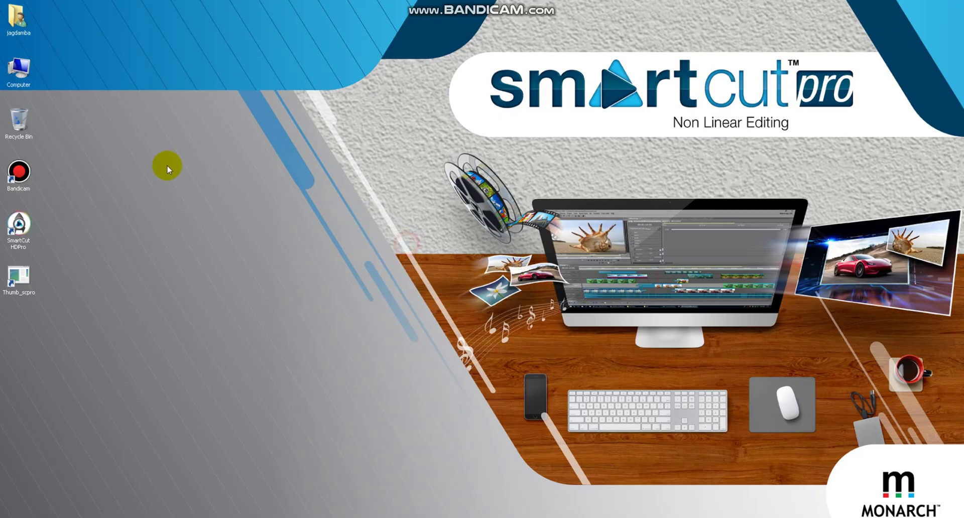
# Open the Installation folder on Local Disk (X:)
pyautogui.doubleClick(19, 69)
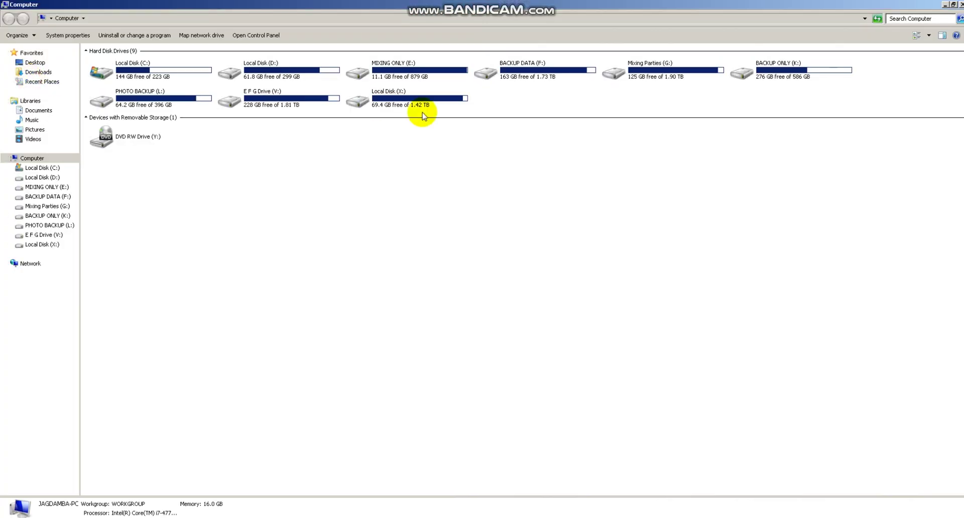
pyautogui.doubleClick(359, 99)
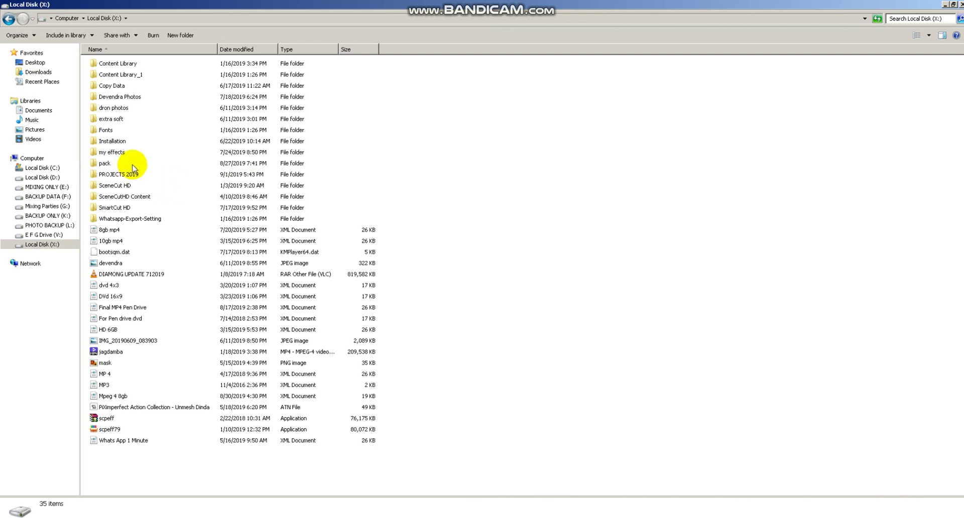
pyautogui.click(112, 144)
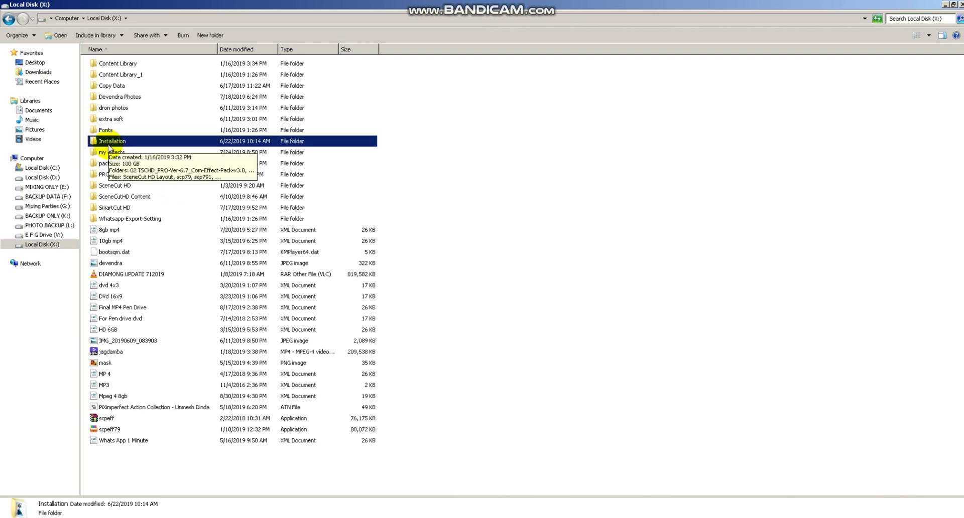
pyautogui.doubleClick(108, 144)
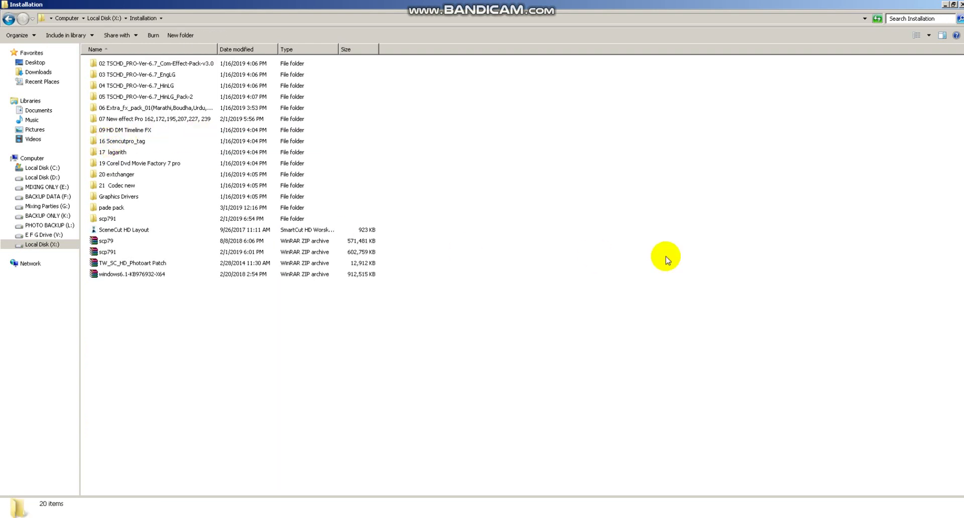
pyautogui.rightClick(589, 238)
pyautogui.click(609, 274)
# Open the scp791 folder within Installation and the scp791 subfolder inside it
pyautogui.click(101, 221)
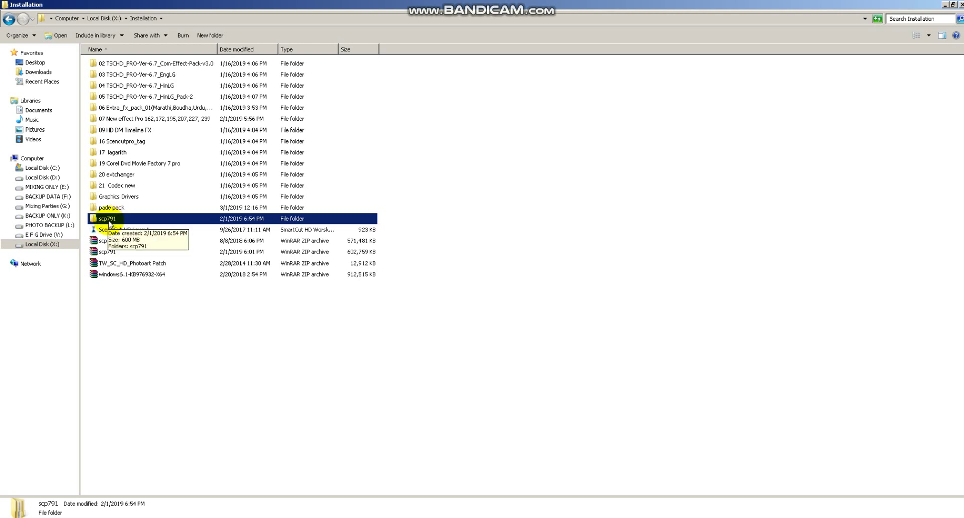
pyautogui.doubleClick(108, 223)
pyautogui.doubleClick(114, 65)
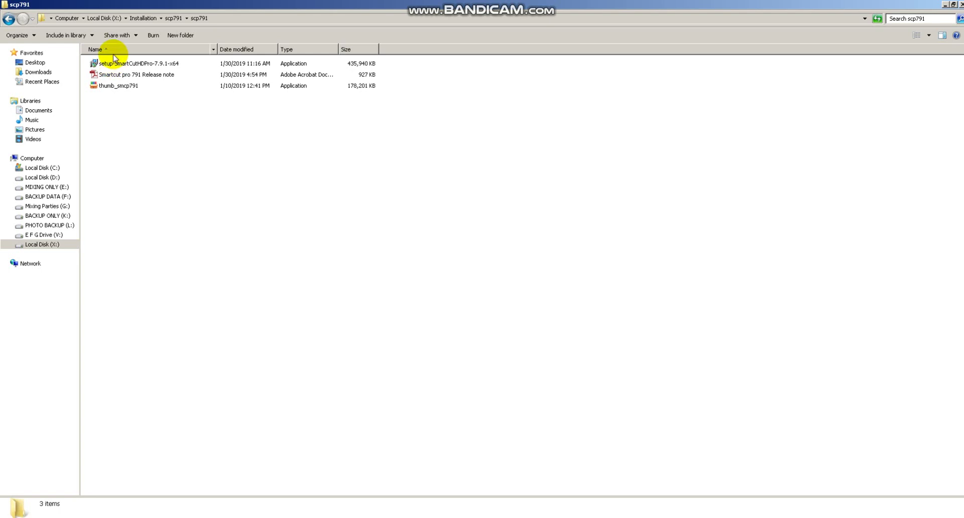
# Examine the setup-SmartCutHDPro-7.9.1-x64 and thumb_smcp791 installers, ending with the setup file selected
pyautogui.click(134, 65)
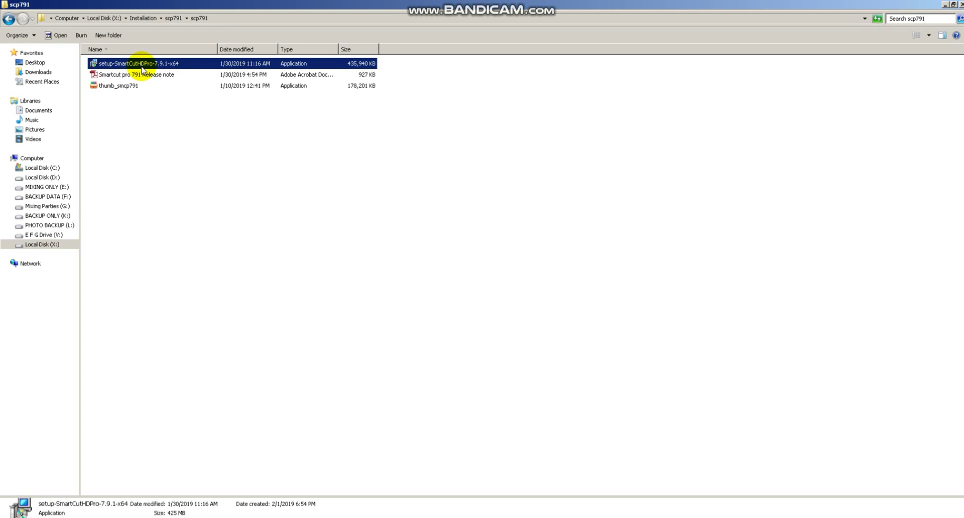
pyautogui.click(121, 89)
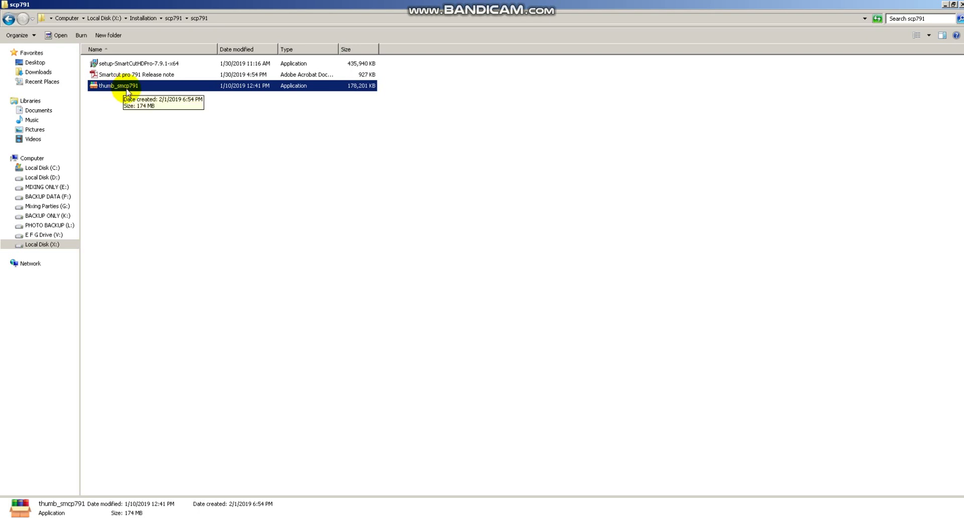
pyautogui.click(183, 142)
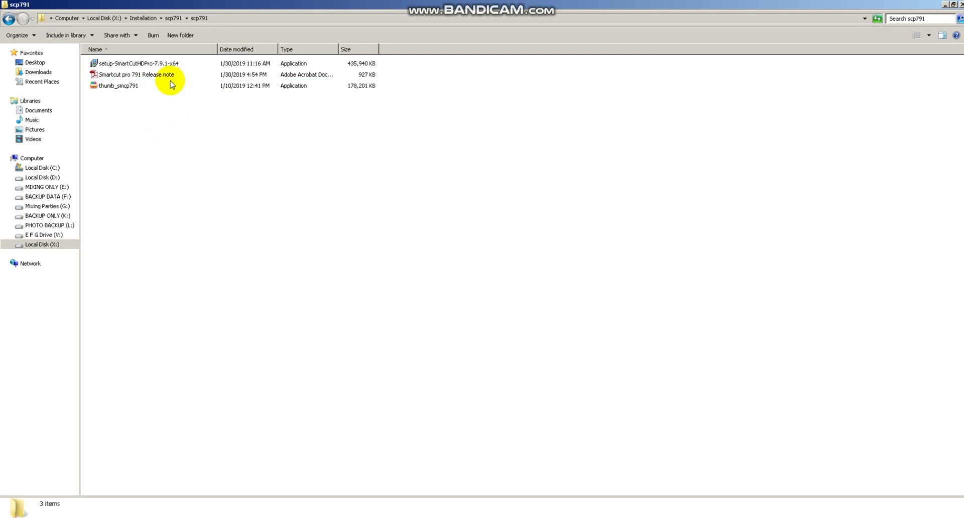
pyautogui.click(152, 67)
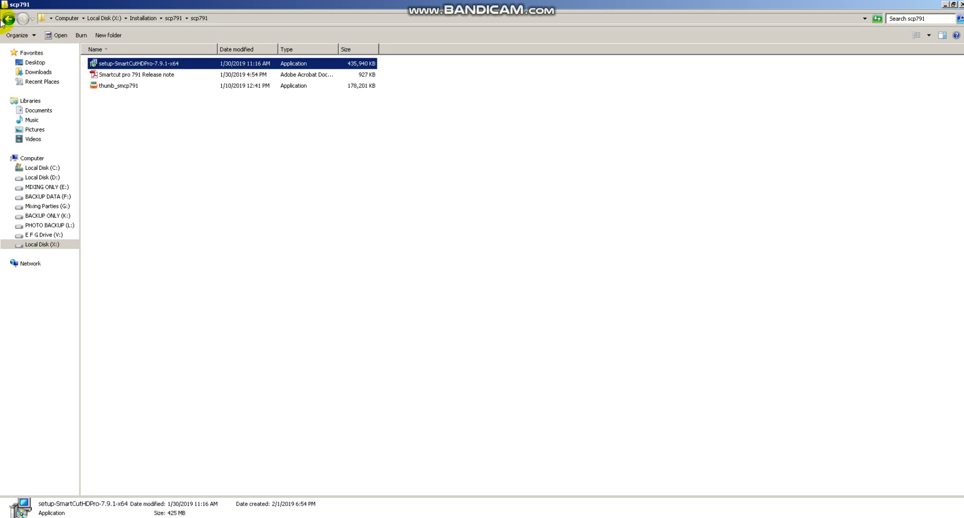
# Go back to the Installation folder and select 02 TSCHD_PRO-Ver-6.7_Com-Effect-Pack-v3.0
pyautogui.click(17, 20)
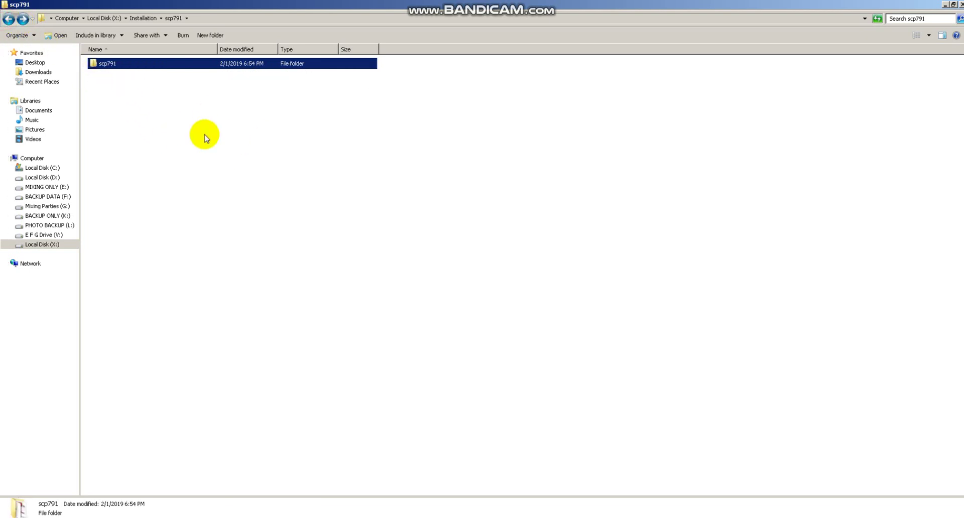
pyautogui.click(11, 19)
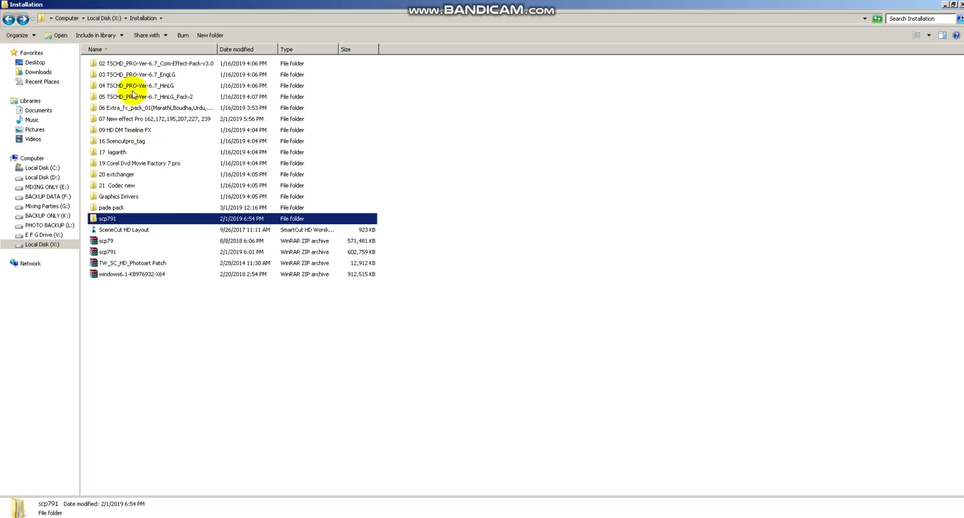
pyautogui.click(123, 64)
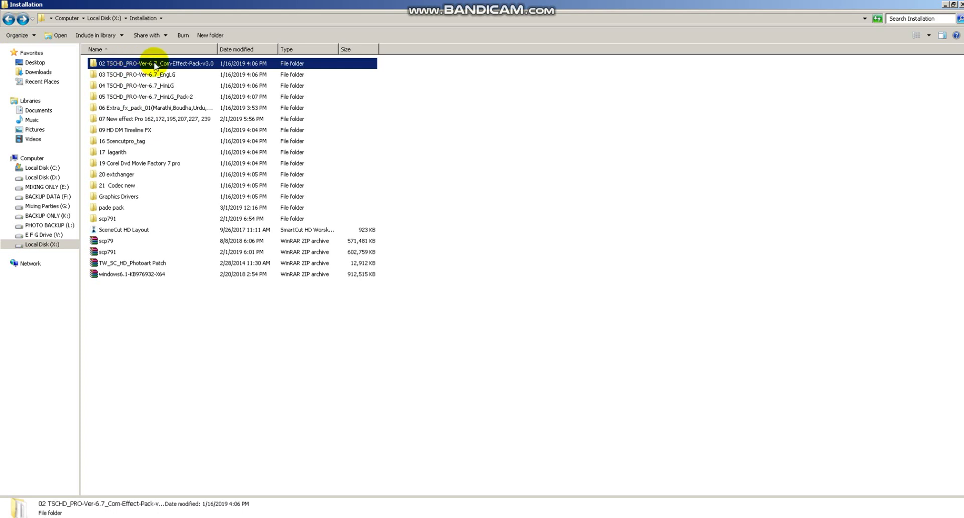
# Check the contents of the 02 TSCHD_PRO-Ver-6.7_Com-Effect-Pack-v3.0 and 03 TSCHD_PRO-Ver-6.7_EngLG folders, returning to Installation
pyautogui.doubleClick(141, 65)
pyautogui.click(160, 64)
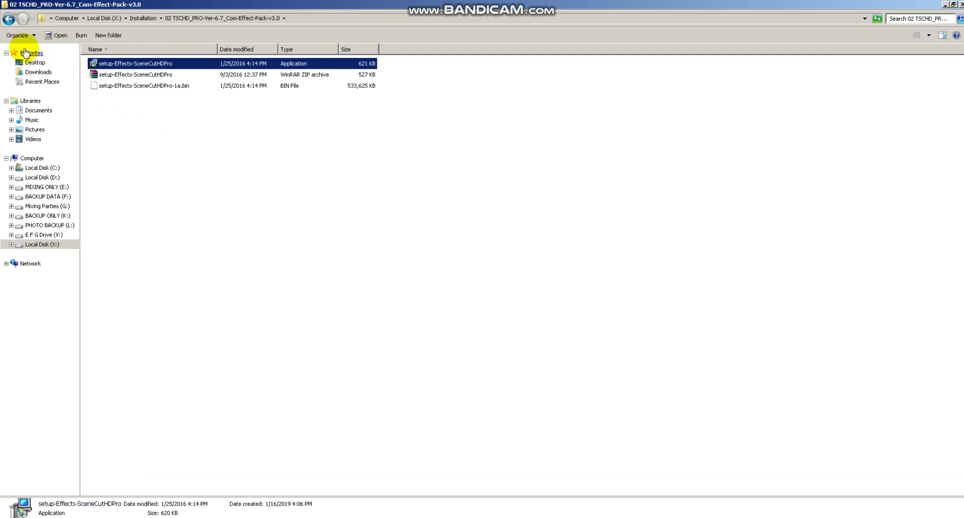
pyautogui.click(8, 19)
pyautogui.click(113, 77)
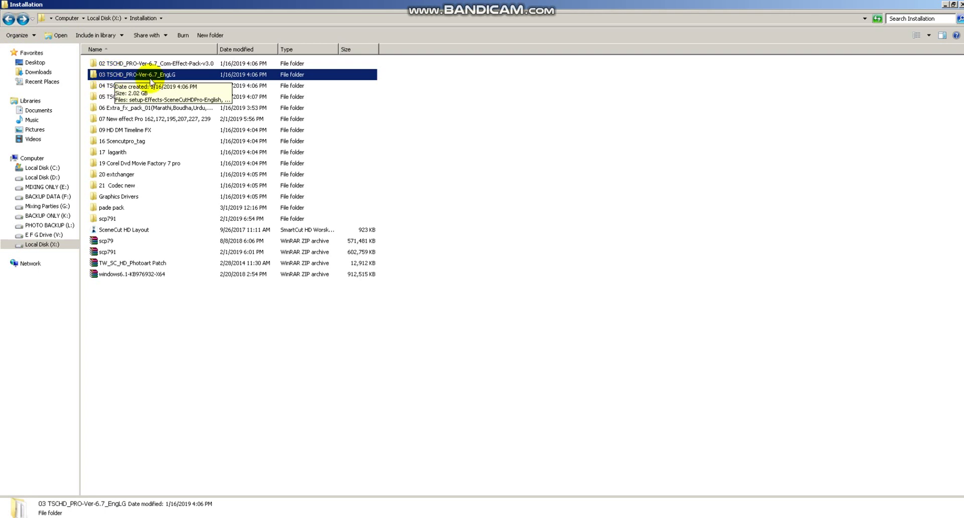
pyautogui.doubleClick(114, 75)
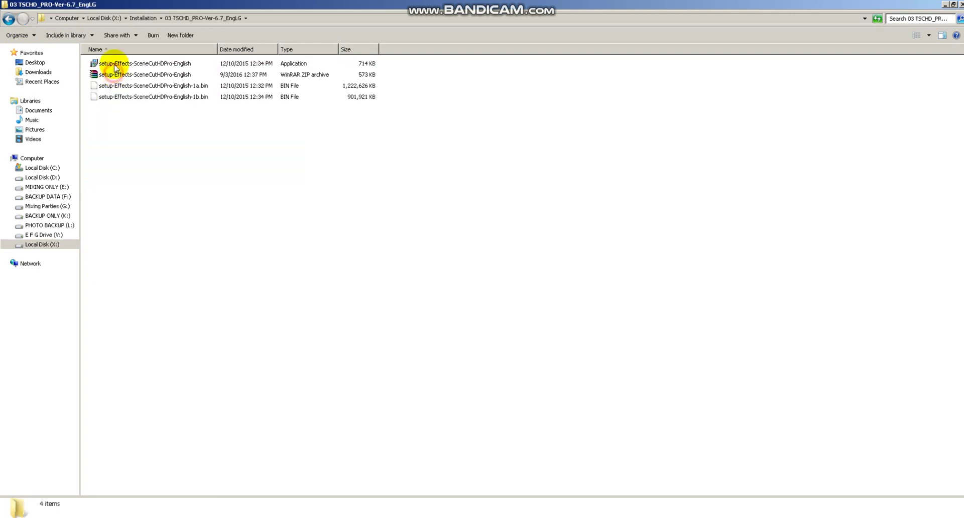
pyautogui.click(9, 20)
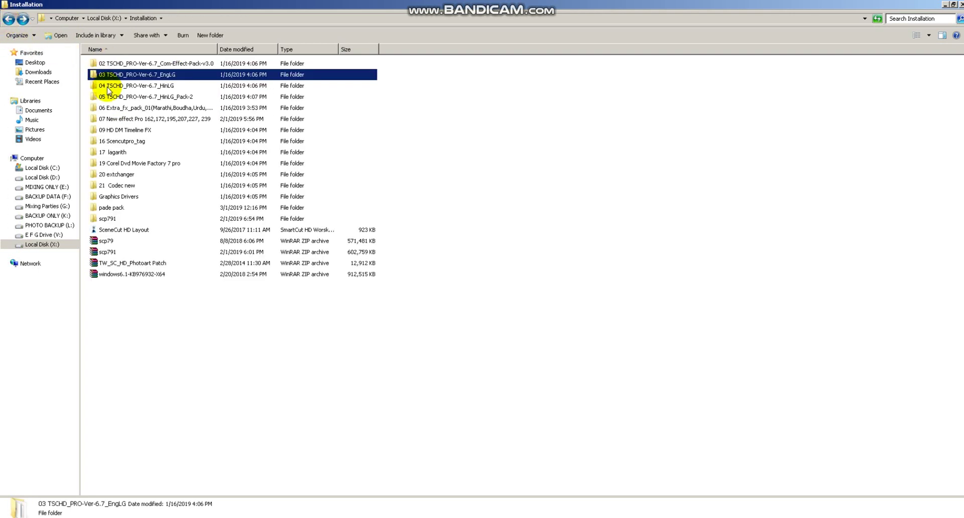
# Check the contents of the 04 TSCHD_PRO-Ver-6.7_HinLG and 05 TSCHD_PRO-Ver-6.7_HinLG_Pack-2 folders, returning to Installation
pyautogui.click(128, 86)
pyautogui.doubleClick(128, 86)
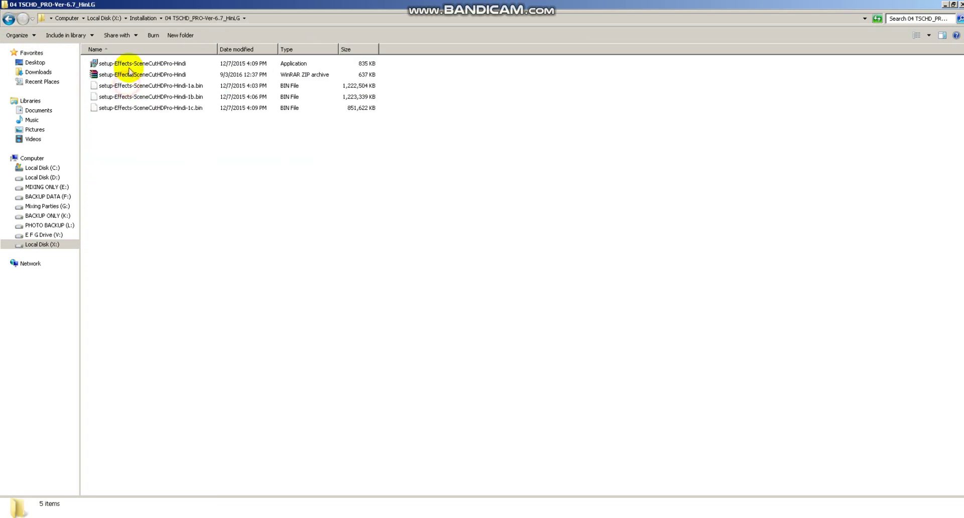
pyautogui.click(9, 20)
pyautogui.doubleClick(128, 97)
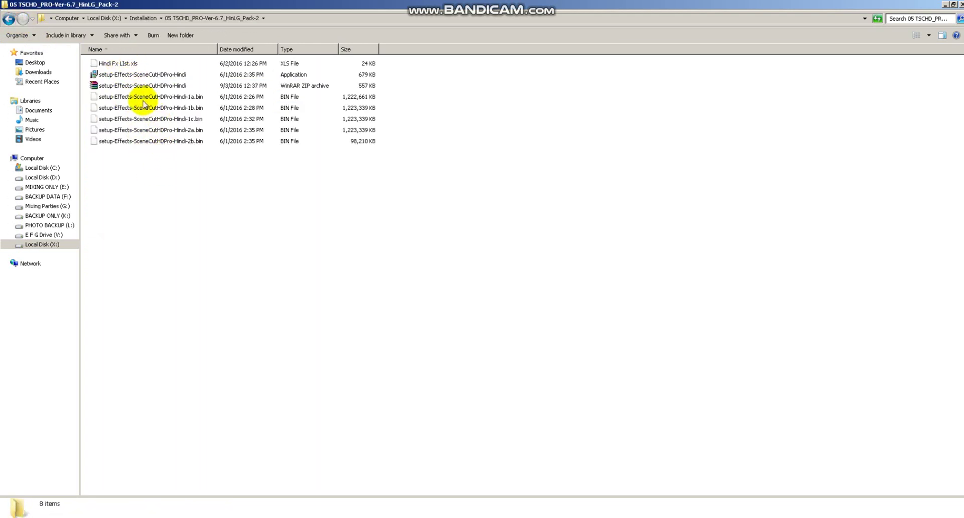
pyautogui.click(9, 20)
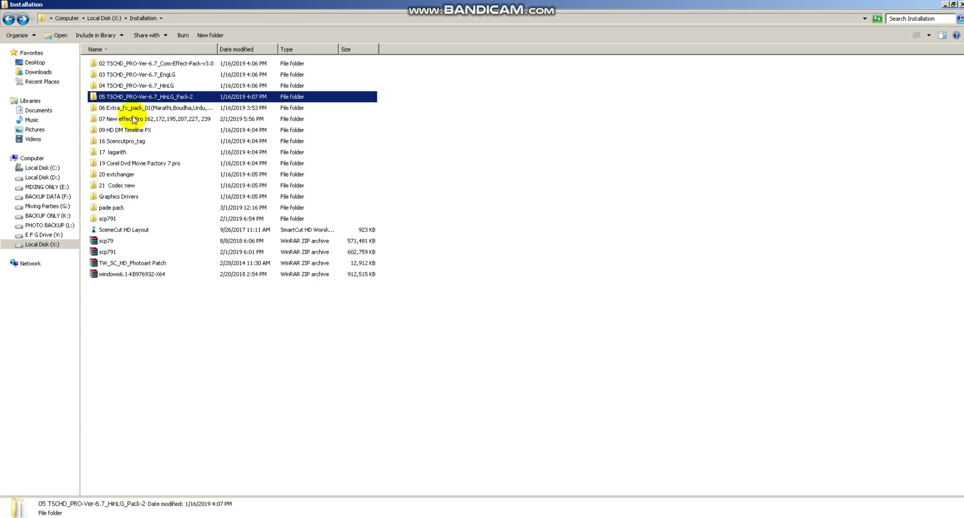
# Look at the application file in the 06 Extra_fx_pack_01 folder and return to Installation
pyautogui.doubleClick(129, 108)
pyautogui.click(125, 63)
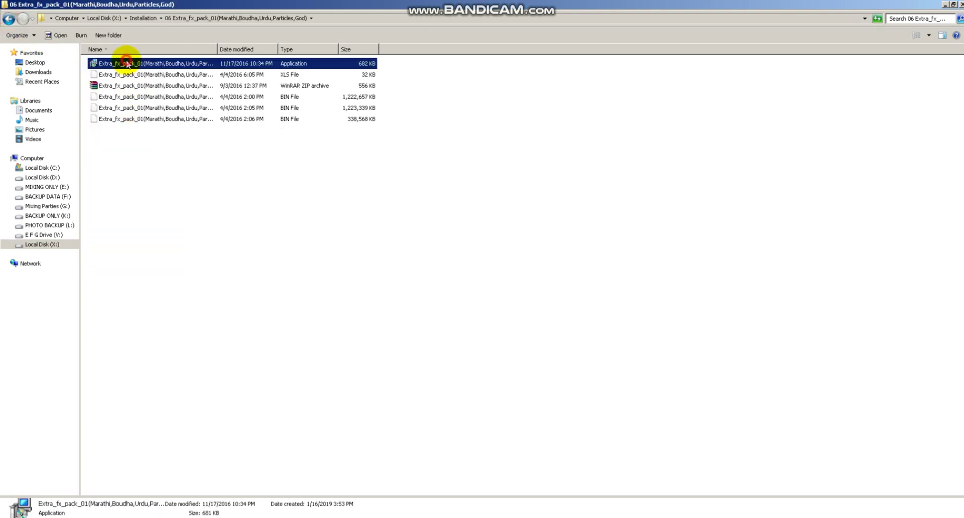
pyautogui.click(8, 20)
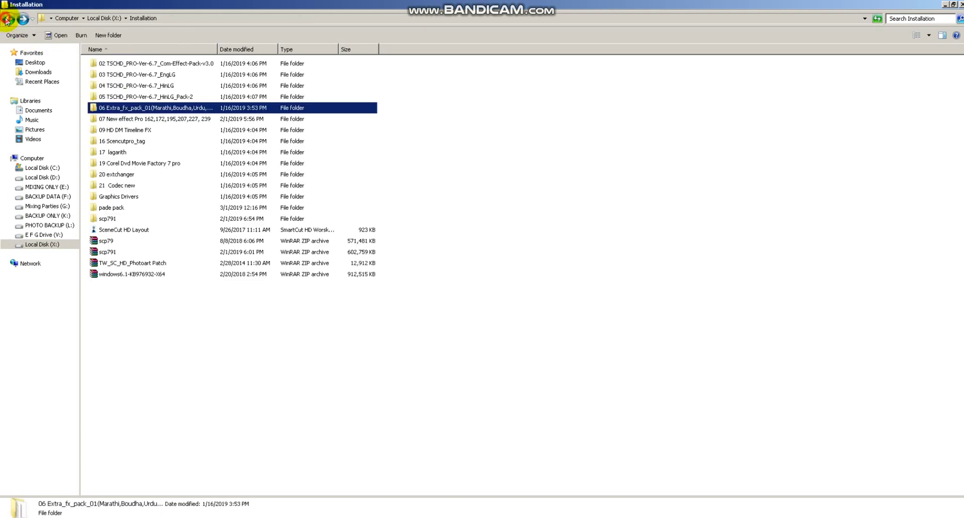
# Open the 07 New effect Pro 162,172,195,207,227, 239 folder and widen its Name column
pyautogui.doubleClick(122, 120)
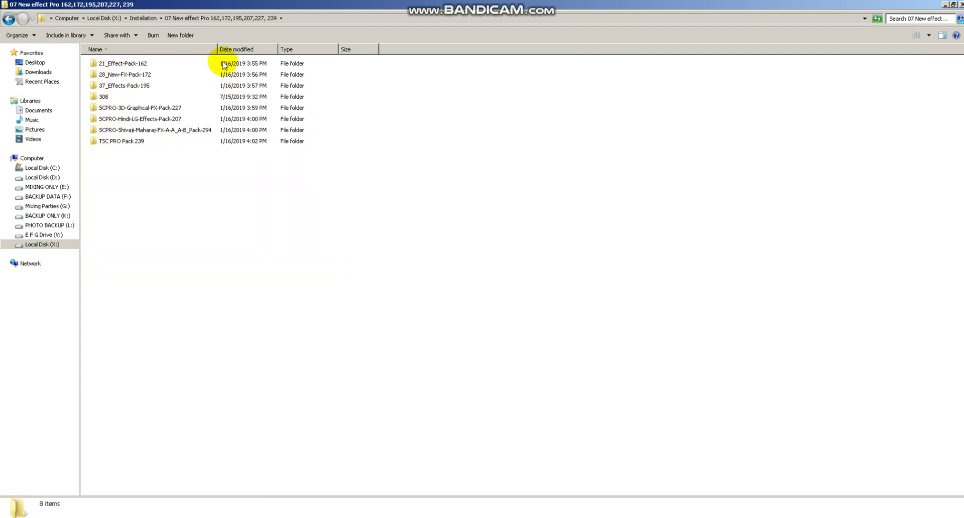
pyautogui.moveTo(217, 49); pyautogui.dragTo(251, 50)
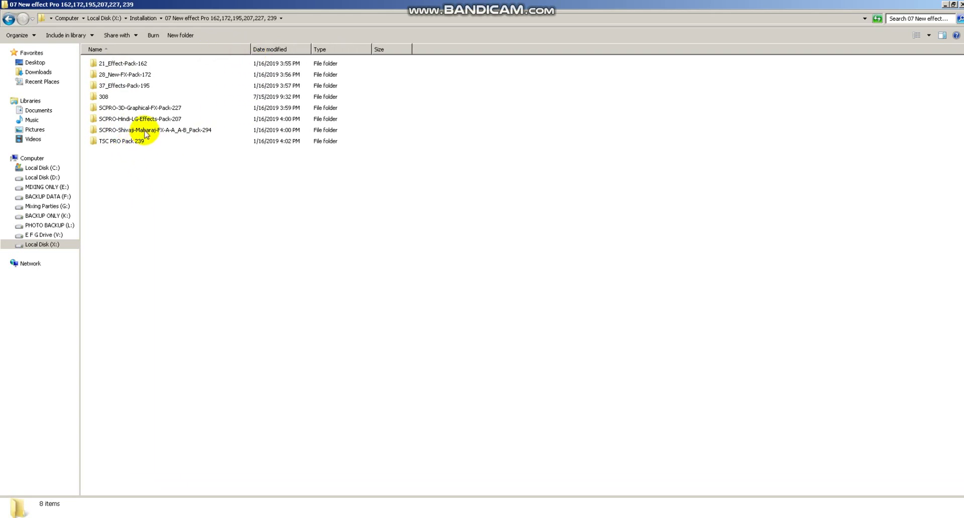
# Review the 21_Effect-Pack-162, 28_New-FX-Pack-172 and 37_Effects-Pack-195 folders and look inside 308
pyautogui.click(105, 64)
pyautogui.click(123, 77)
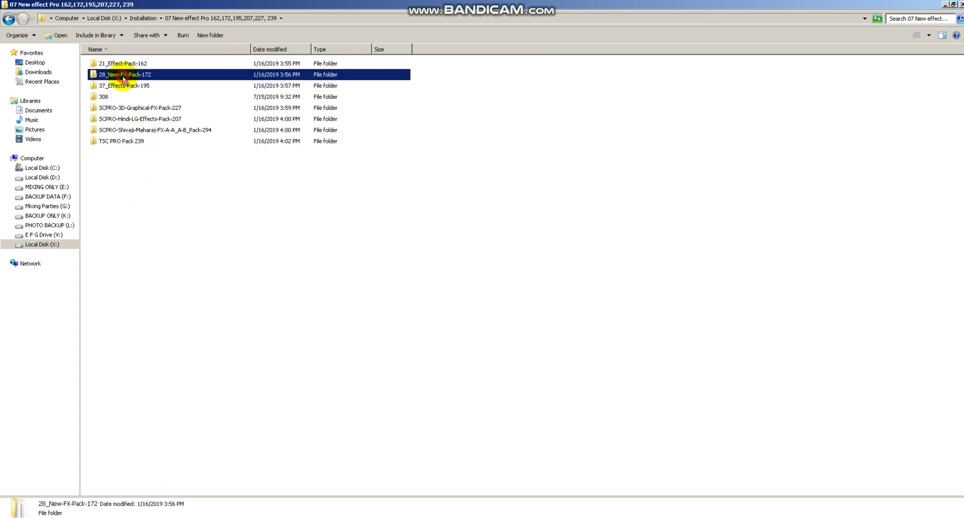
pyautogui.click(130, 86)
pyautogui.doubleClick(103, 97)
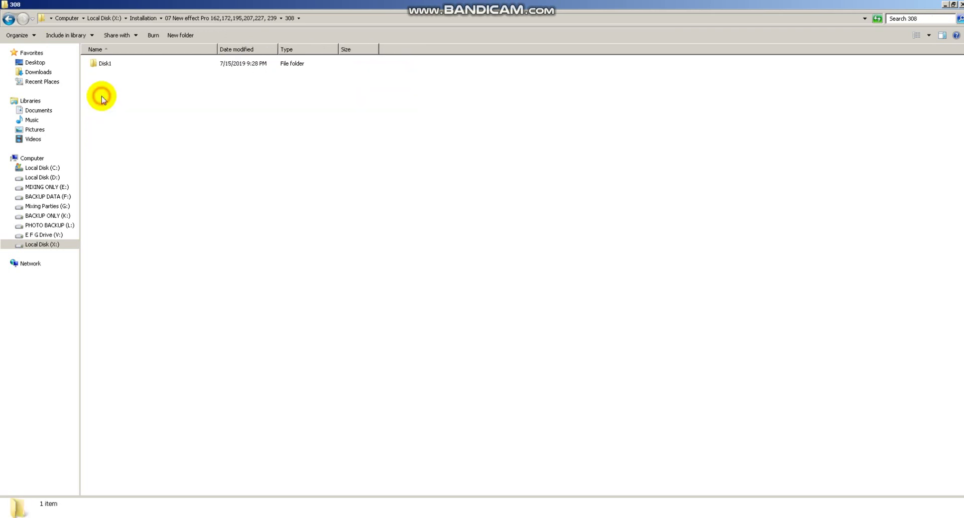
pyautogui.click(11, 21)
# Review the SCPRO packs 227, 207 and 294, look inside TSC PRO Pack 239, and return to Installation
pyautogui.click(130, 108)
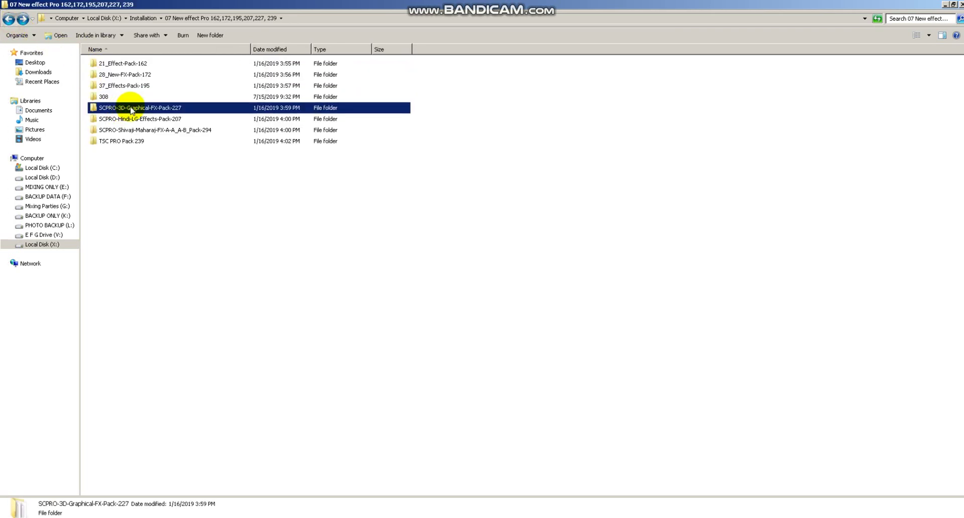
pyautogui.click(156, 119)
pyautogui.click(148, 131)
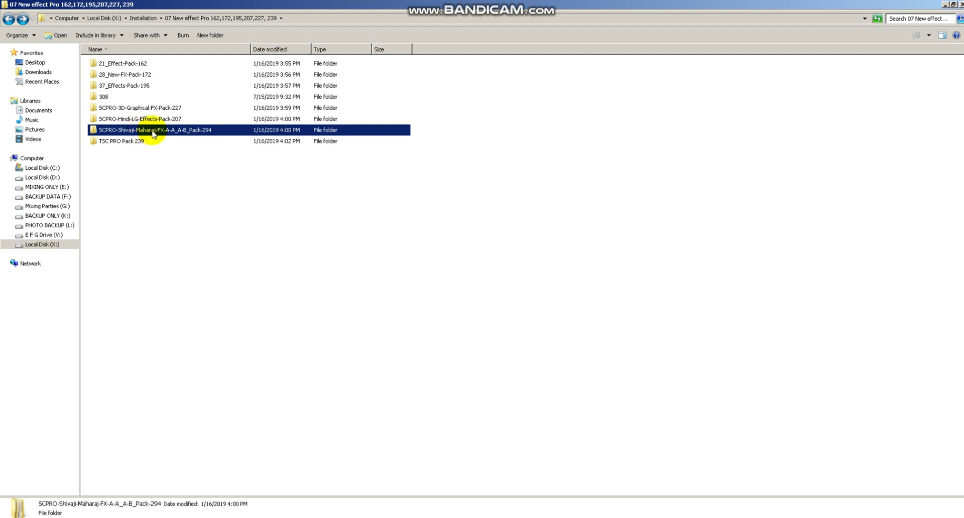
pyautogui.click(128, 142)
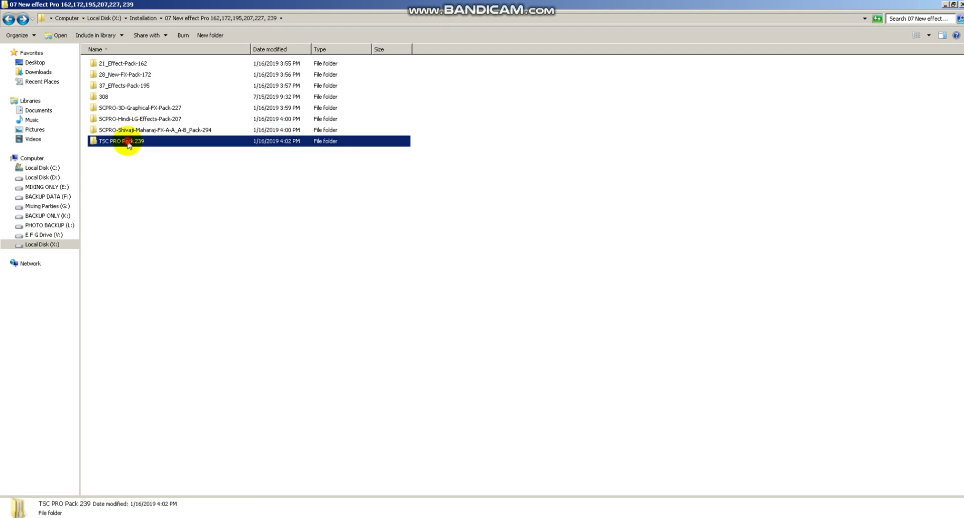
pyautogui.doubleClick(128, 142)
pyautogui.click(8, 20)
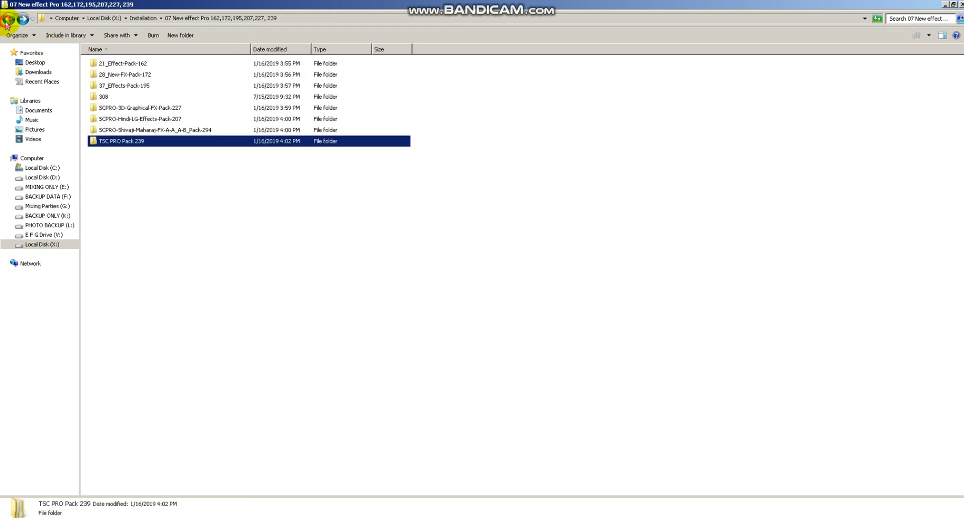
pyautogui.click(8, 20)
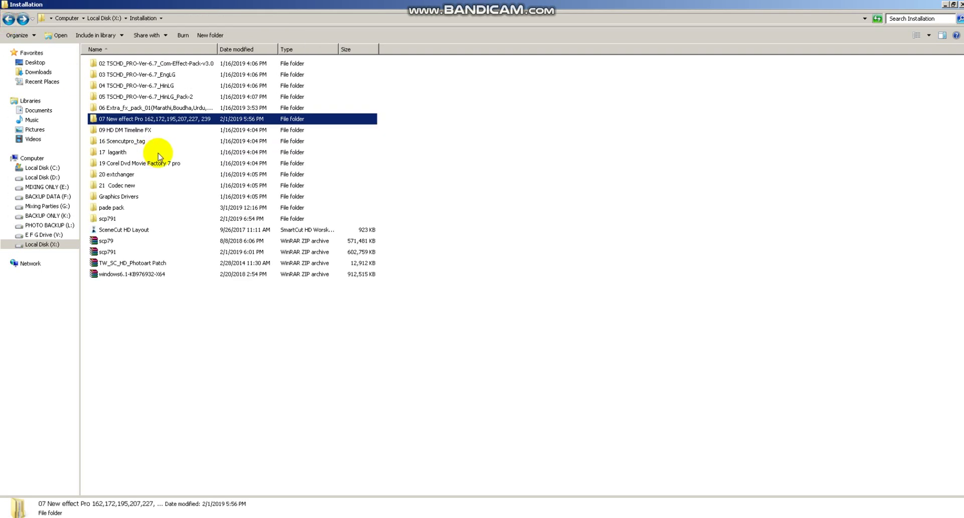
# Look at 09 HD DM Timeline FX, the contents of 16 Scencutpro_tag, and the 17 lagarith folder
pyautogui.click(121, 130)
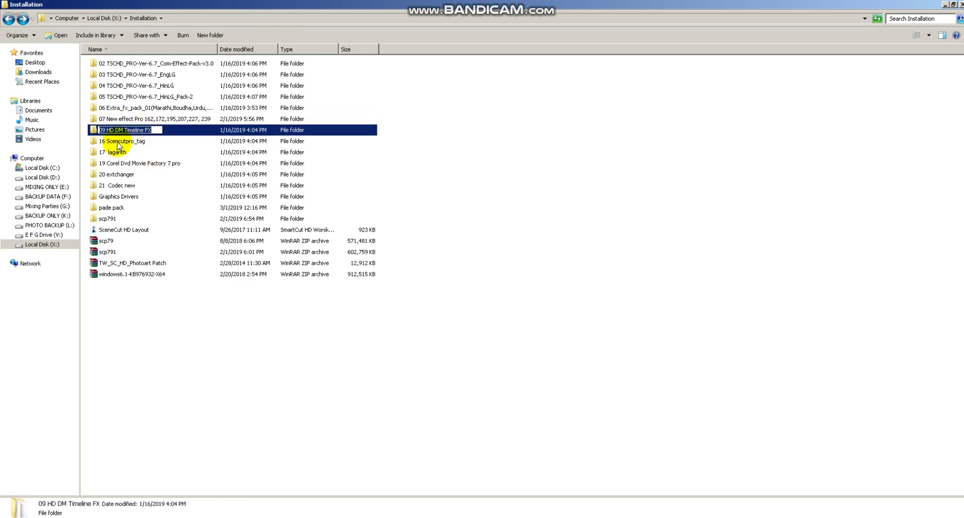
pyautogui.click(124, 142)
pyautogui.doubleClick(134, 145)
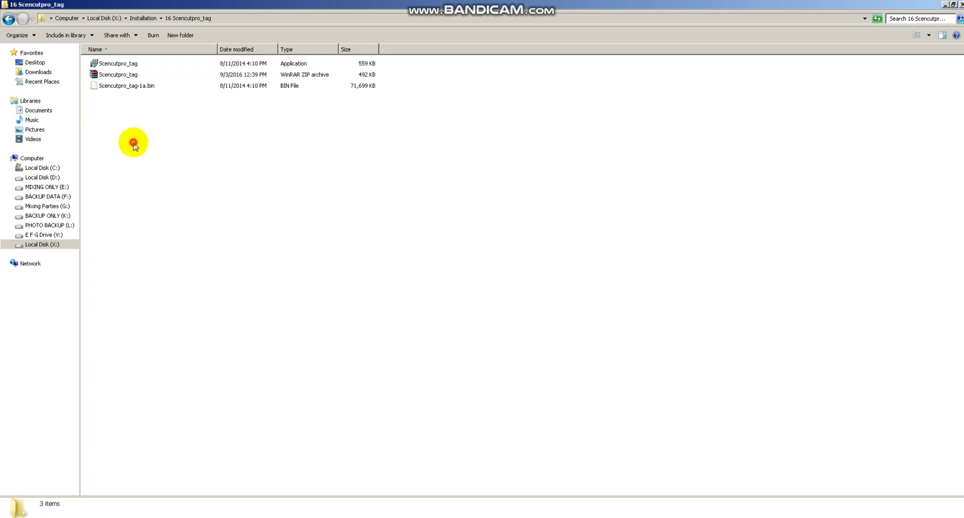
pyautogui.click(8, 19)
pyautogui.click(112, 153)
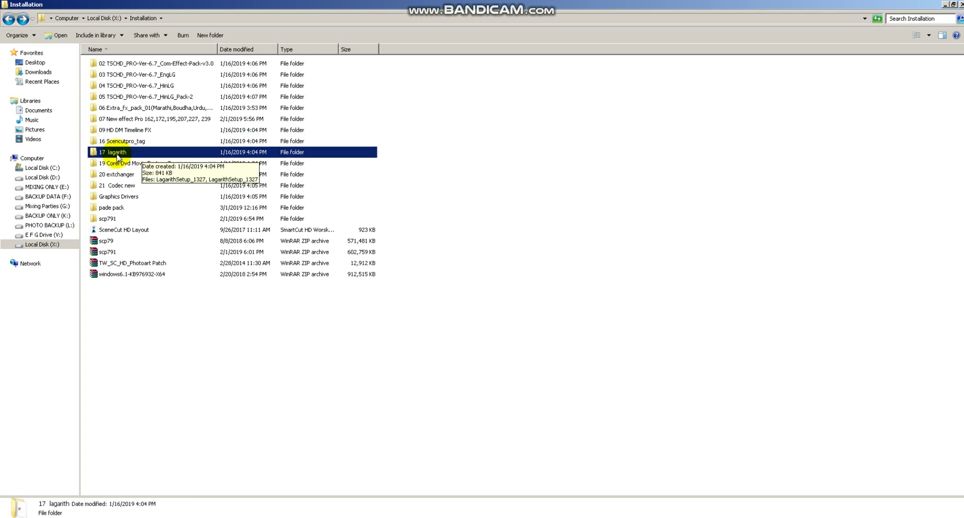
# Open the 21 Codec new folder and check the contents of its 01 Lagarith and 02 ffmpeg subfolders
pyautogui.doubleClick(118, 185)
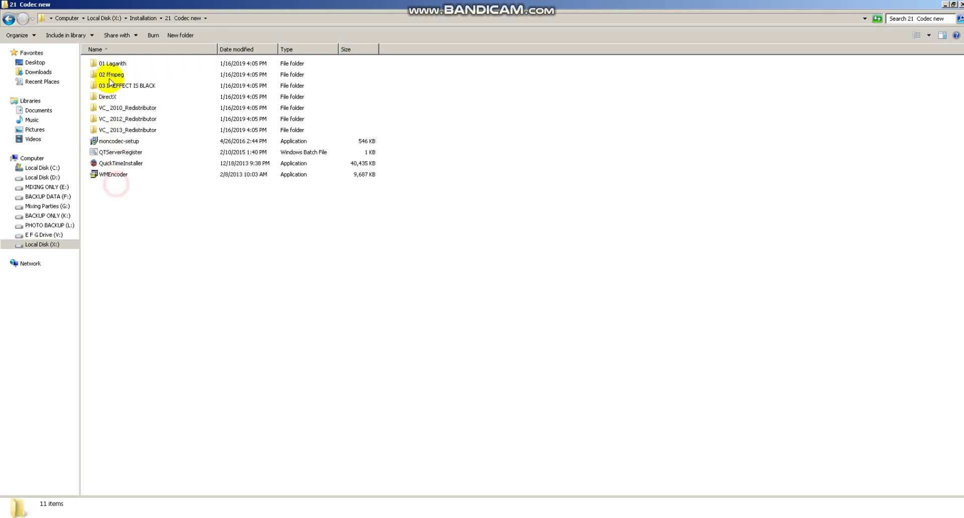
pyautogui.doubleClick(111, 64)
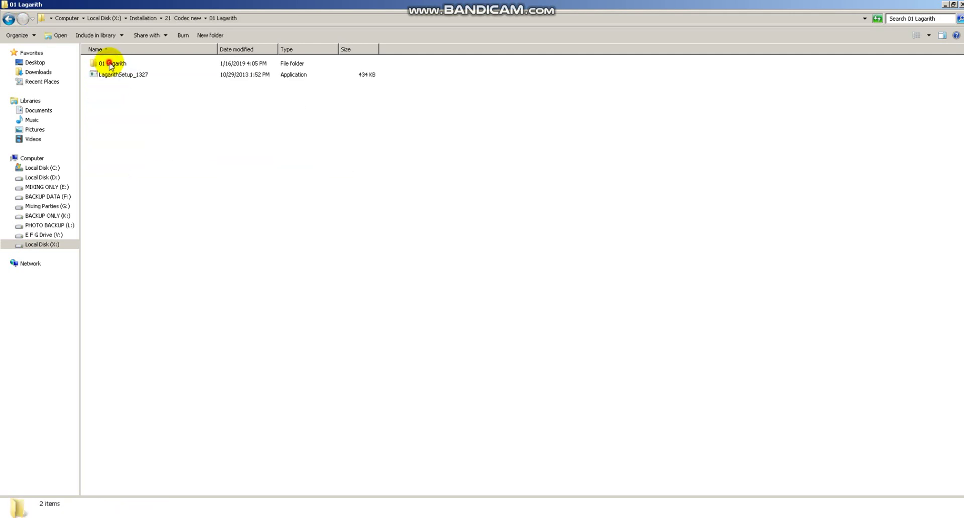
pyautogui.click(9, 19)
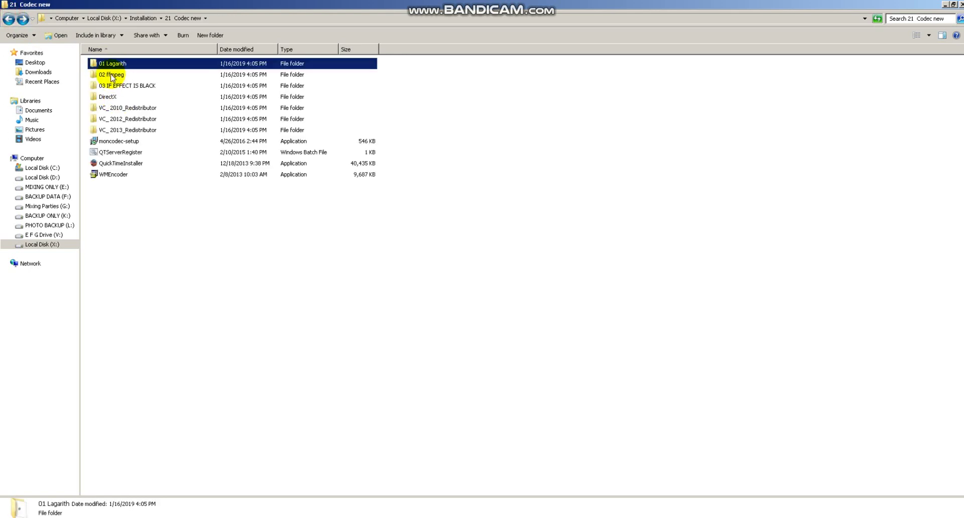
pyautogui.doubleClick(112, 75)
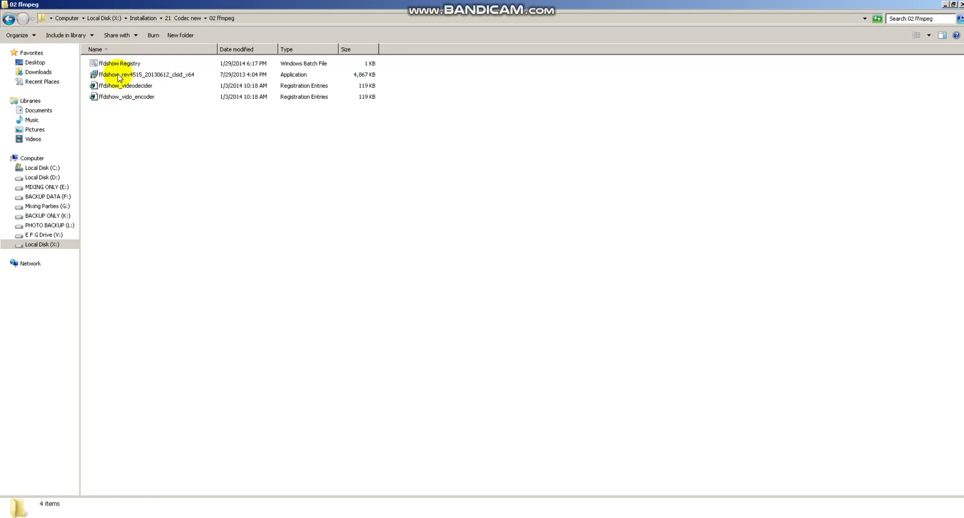
pyautogui.click(8, 20)
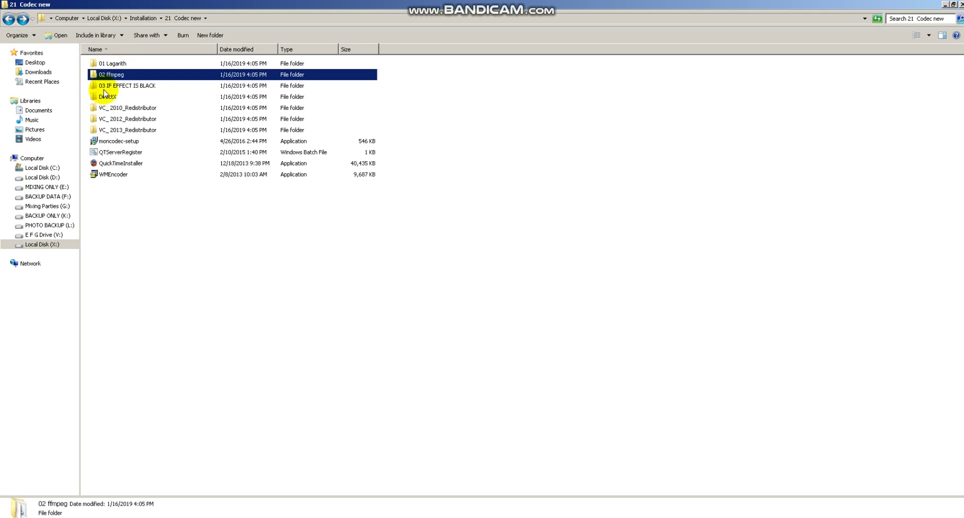
# Go through the remaining codec items from 03 IF EFFECT IS BLACK to WMEncoder one by one, and return to Installation
pyautogui.click(105, 87)
pyautogui.click(107, 97)
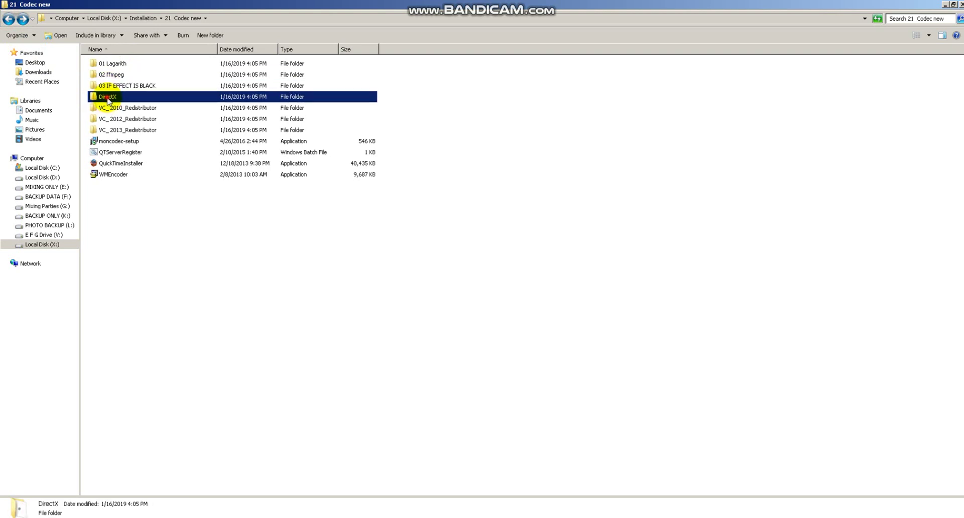
pyautogui.click(128, 109)
pyautogui.click(126, 120)
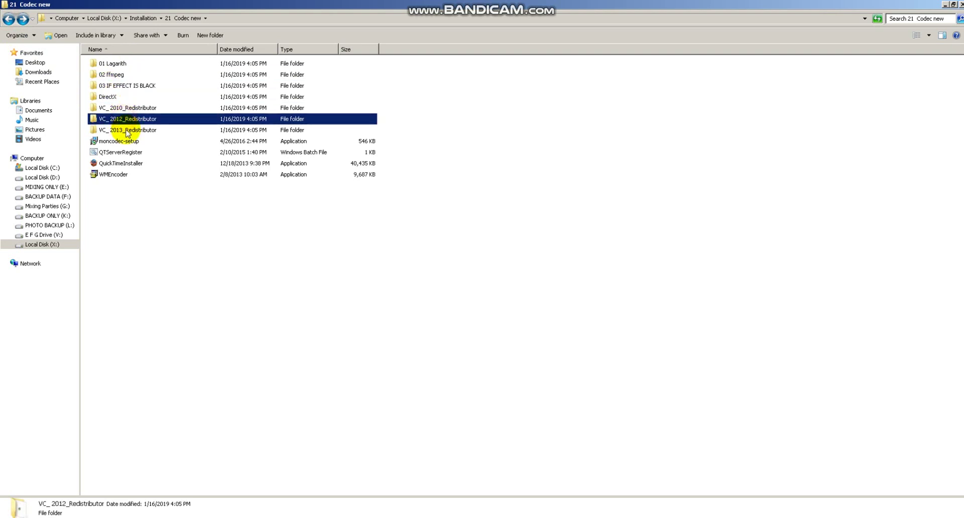
pyautogui.click(127, 131)
pyautogui.click(123, 142)
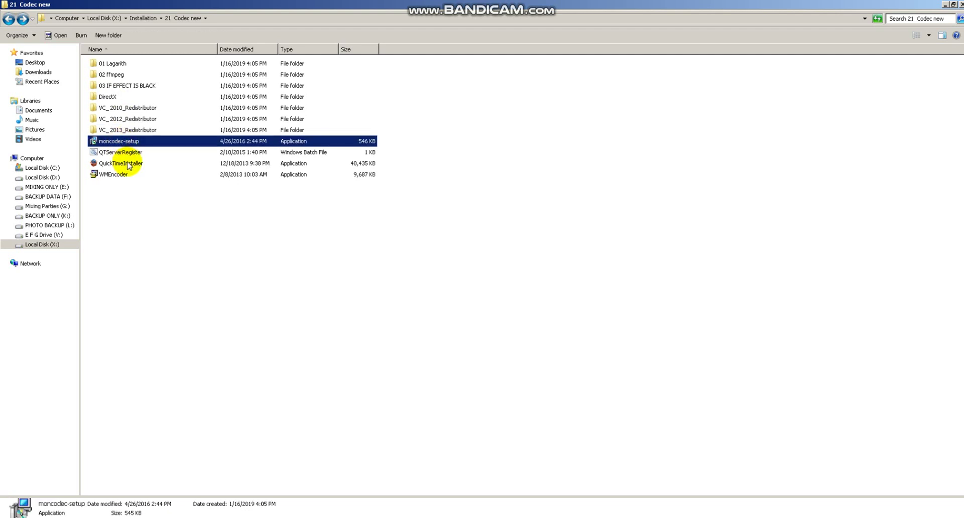
pyautogui.click(124, 153)
pyautogui.click(126, 164)
pyautogui.click(121, 175)
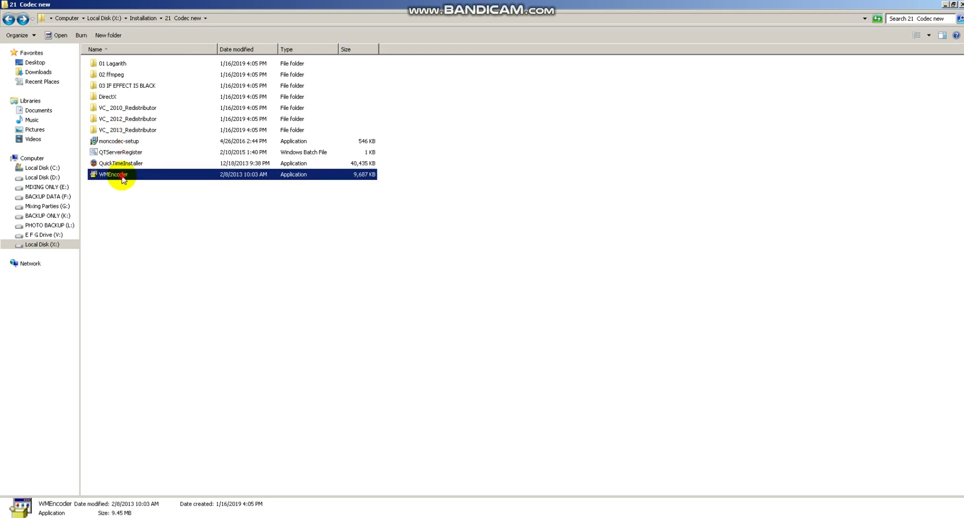
pyautogui.click(134, 203)
pyautogui.click(9, 20)
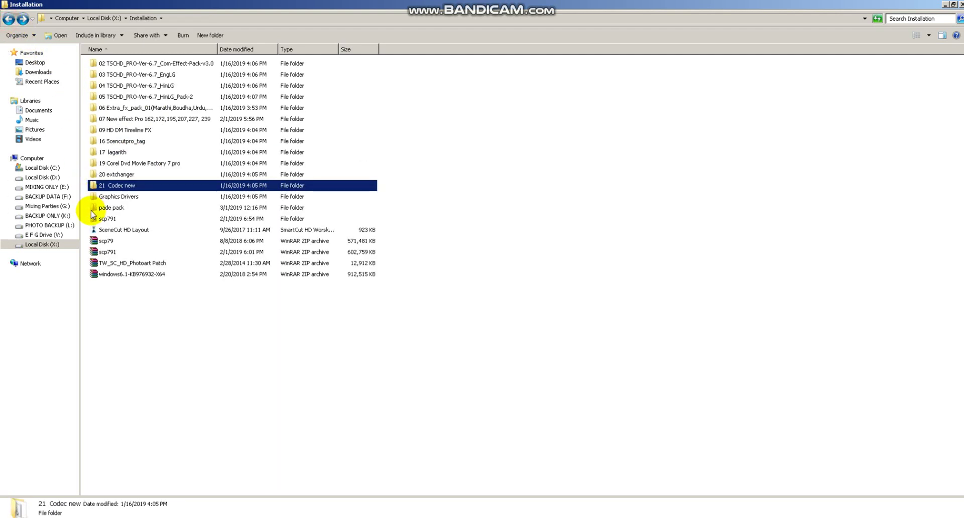
# Review the Graphics Drivers folder and the 315 and 316 folders inside pade pack, returning to Installation
pyautogui.click(111, 199)
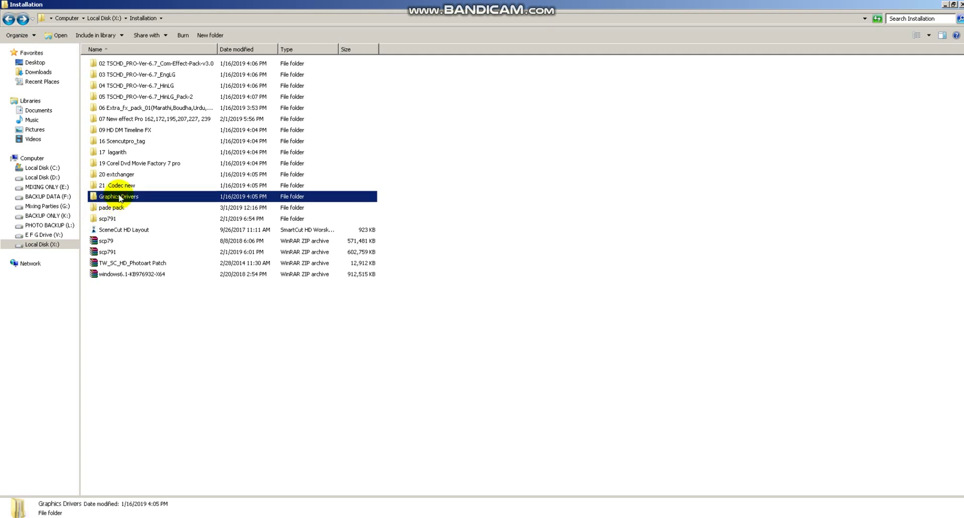
pyautogui.moveTo(114, 213)
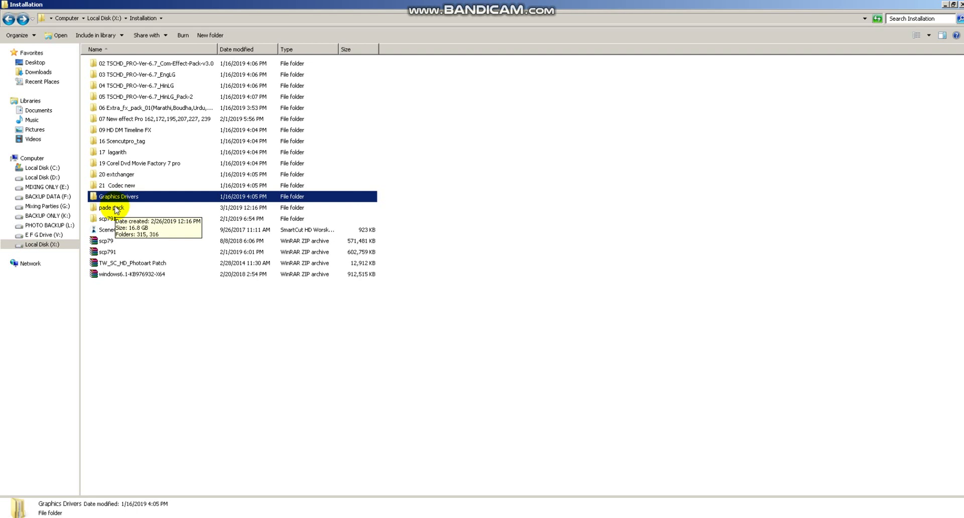
pyautogui.doubleClick(116, 210)
pyautogui.click(108, 62)
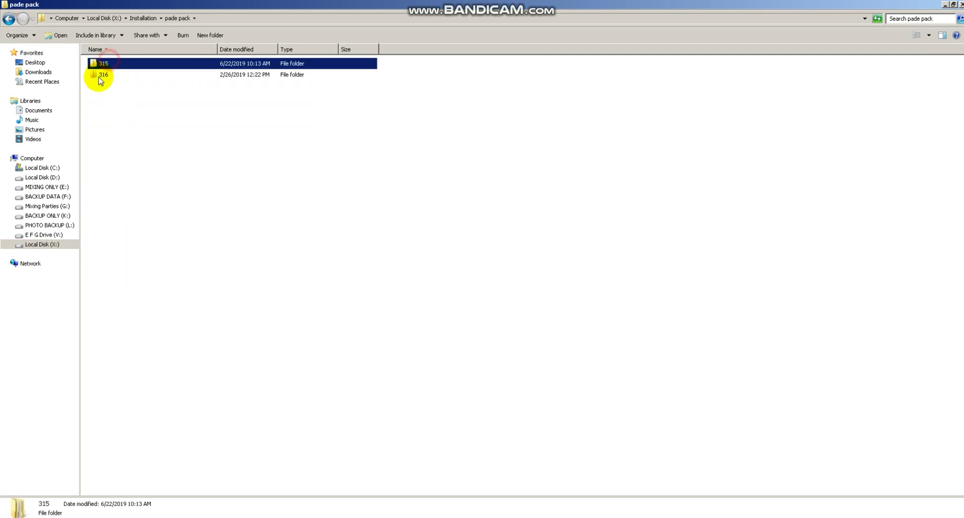
pyautogui.click(100, 78)
pyautogui.click(9, 19)
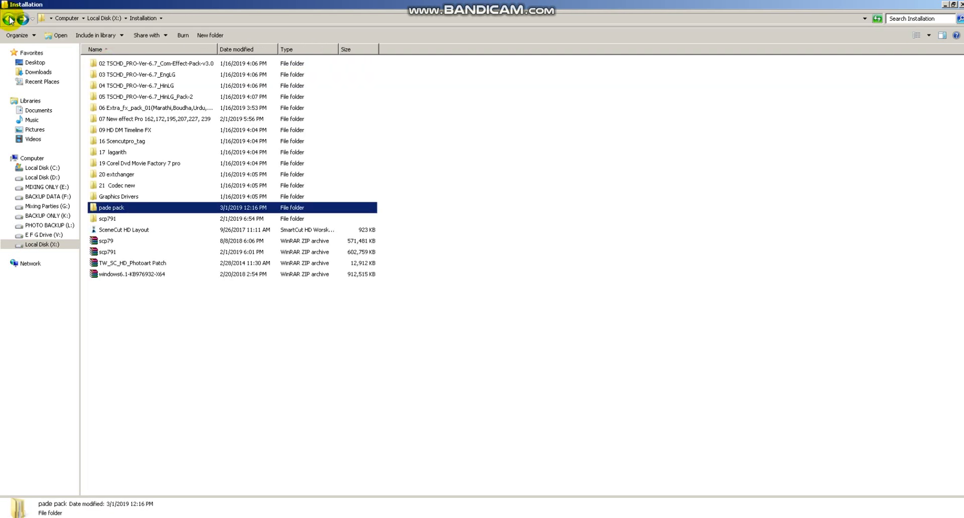
# Open the pack folder on drive X, look over its effect and title packs, and return to the drive's root
pyautogui.click(9, 20)
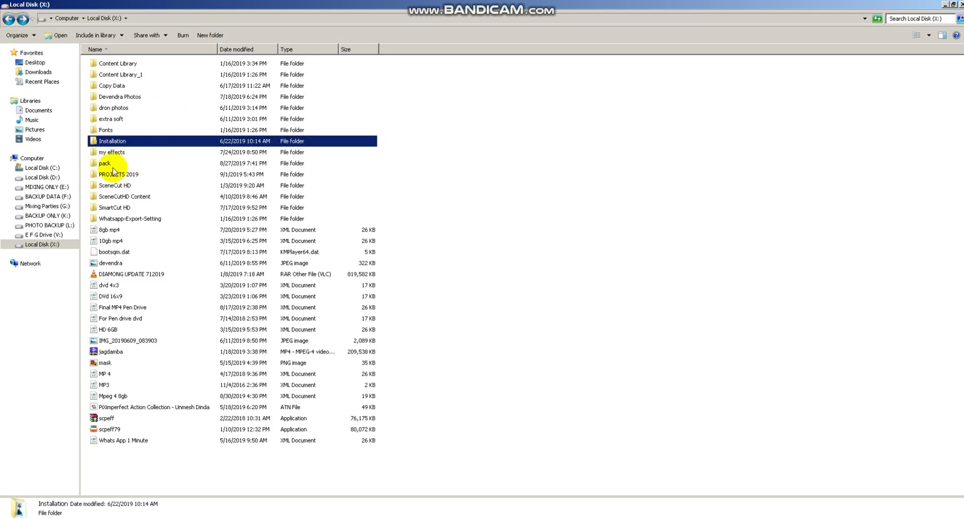
pyautogui.click(111, 154)
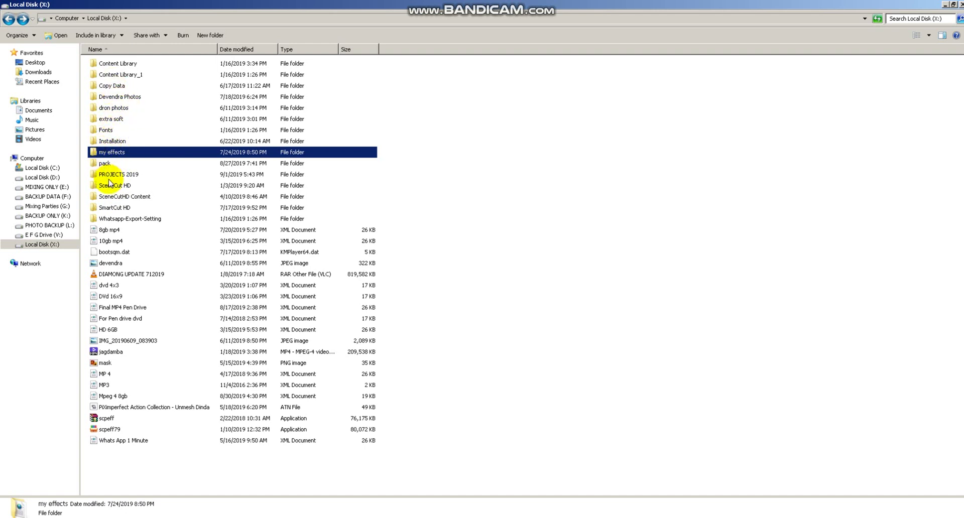
pyautogui.doubleClick(105, 163)
pyautogui.click(116, 63)
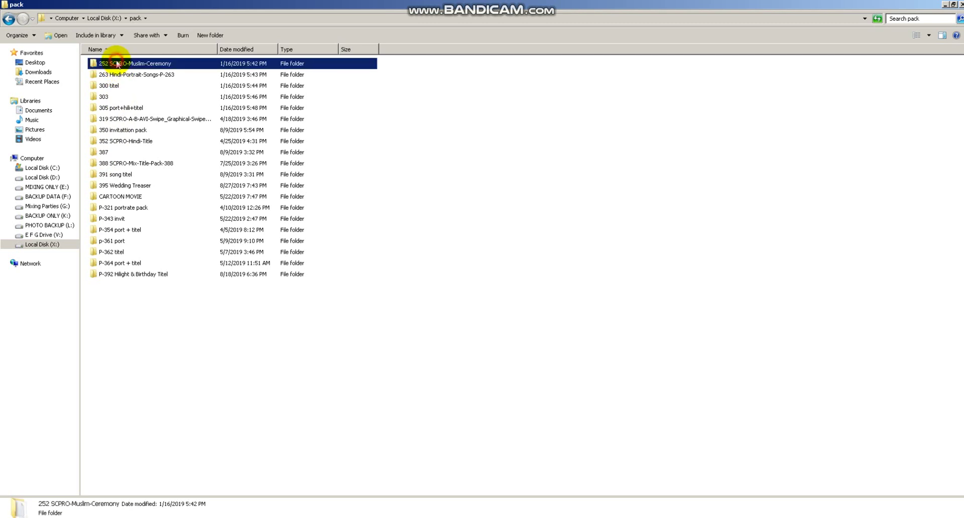
pyautogui.click(115, 74)
pyautogui.click(113, 86)
pyautogui.click(108, 96)
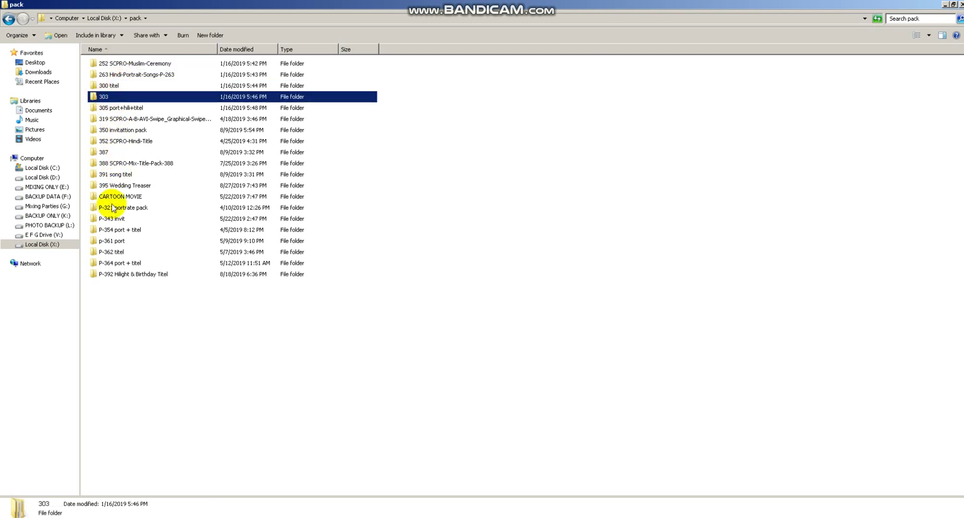
pyautogui.click(143, 313)
pyautogui.rightClick(126, 316)
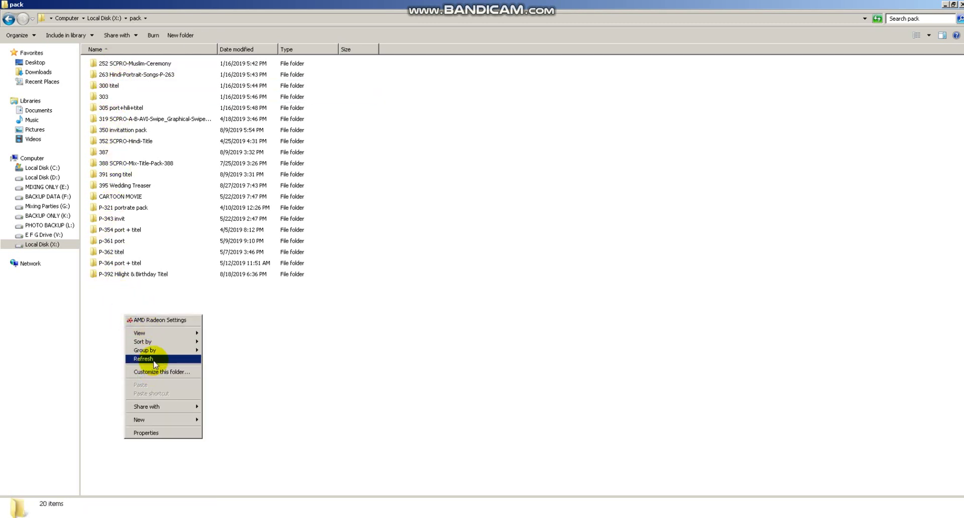
pyautogui.click(293, 376)
pyautogui.click(9, 19)
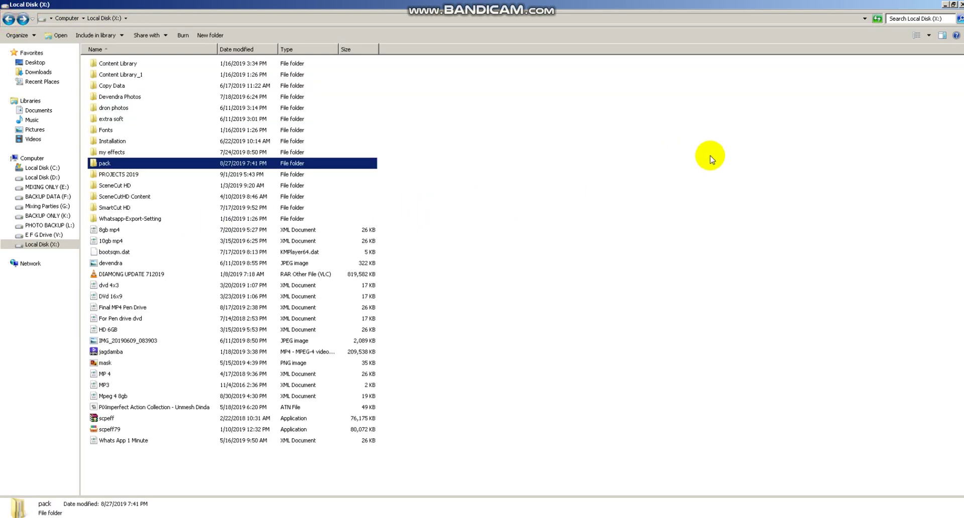
# Close the file window, refresh the desktop, and launch SmartCut Pro through the SmartCut HDPro launcher
pyautogui.click(958, 5)
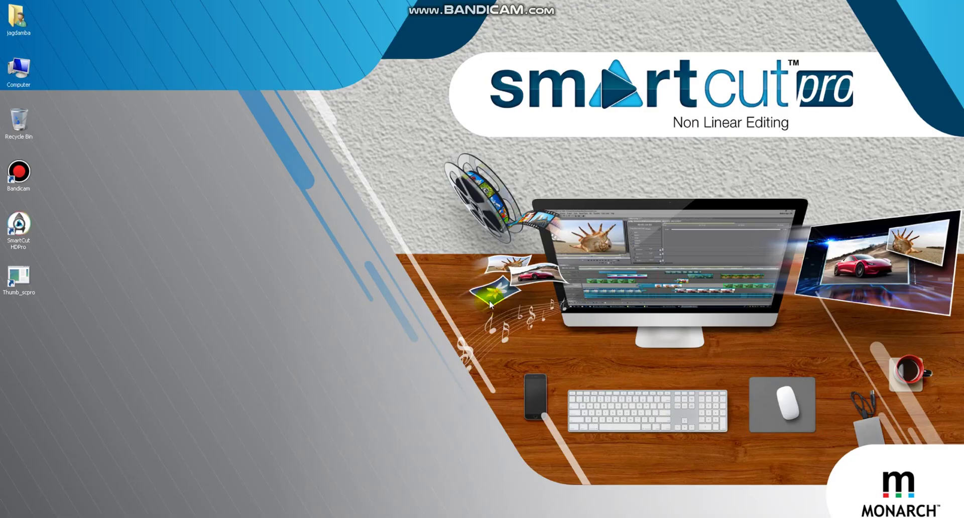
pyautogui.rightClick(276, 257)
pyautogui.click(296, 291)
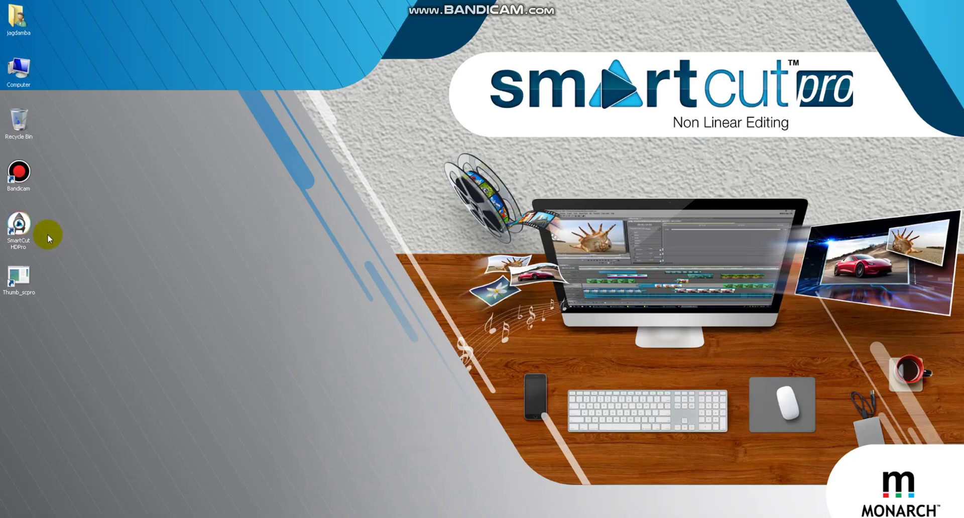
pyautogui.doubleClick(18, 226)
pyautogui.click(340, 261)
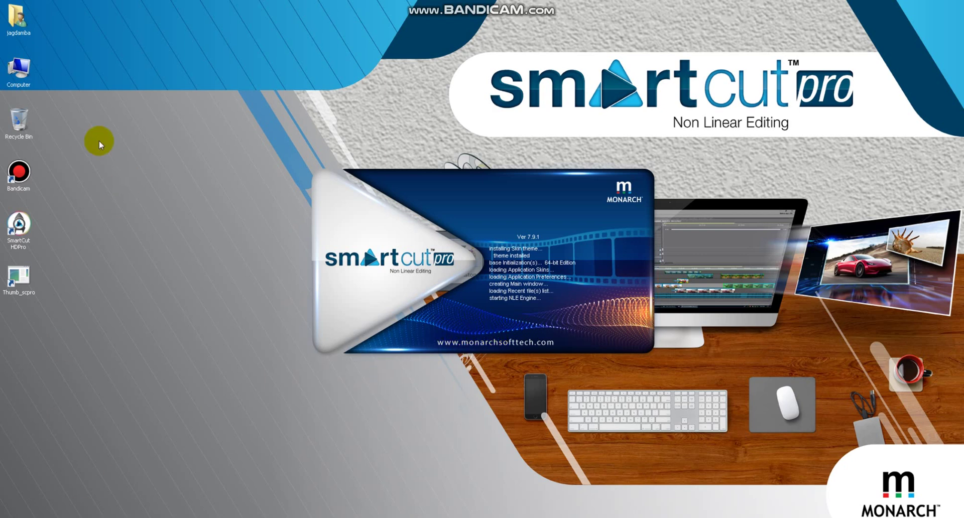
# Open drive X from Computer and locate the SmartCut HD folder
pyautogui.click(16, 78)
pyautogui.doubleClick(17, 78)
pyautogui.doubleClick(406, 103)
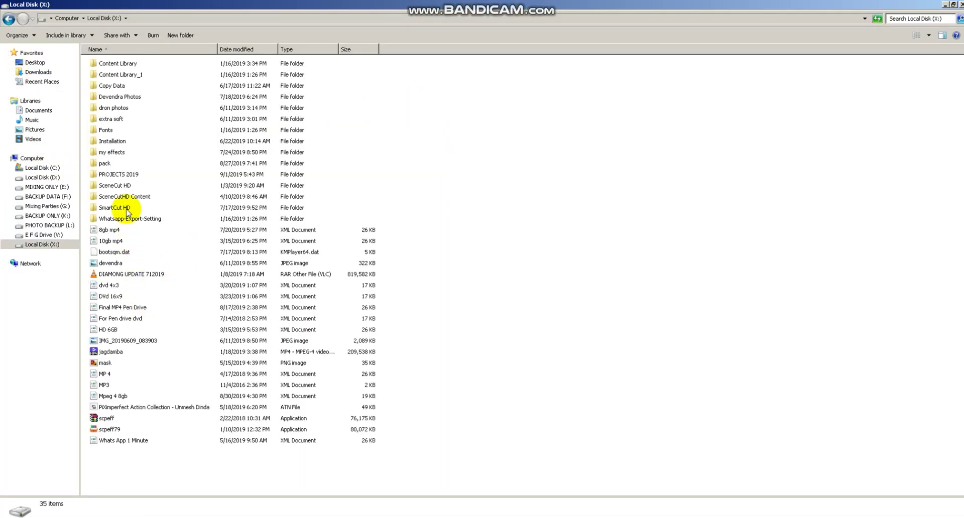
pyautogui.click(121, 208)
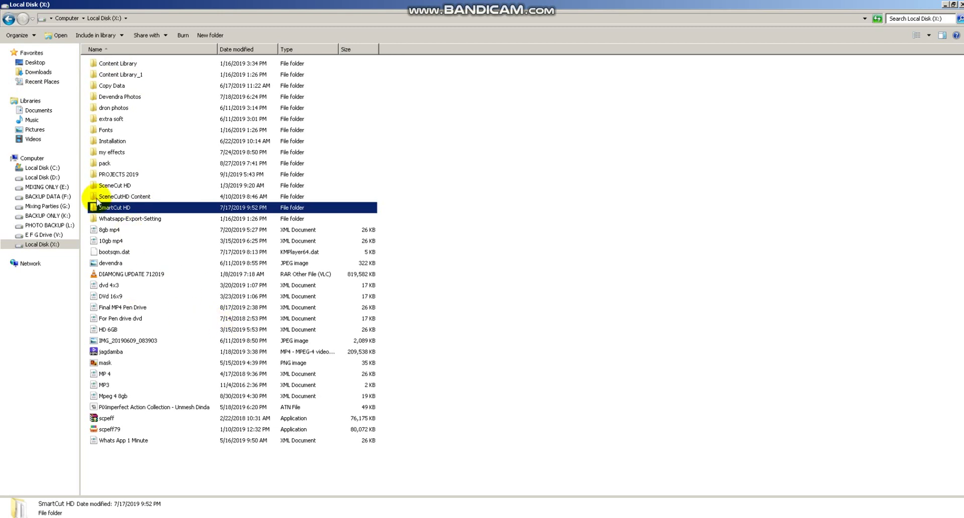
# Open the list of installed programs from Computer and find the SmartCut HDPro Version 7.9.1 entry
pyautogui.click(32, 158)
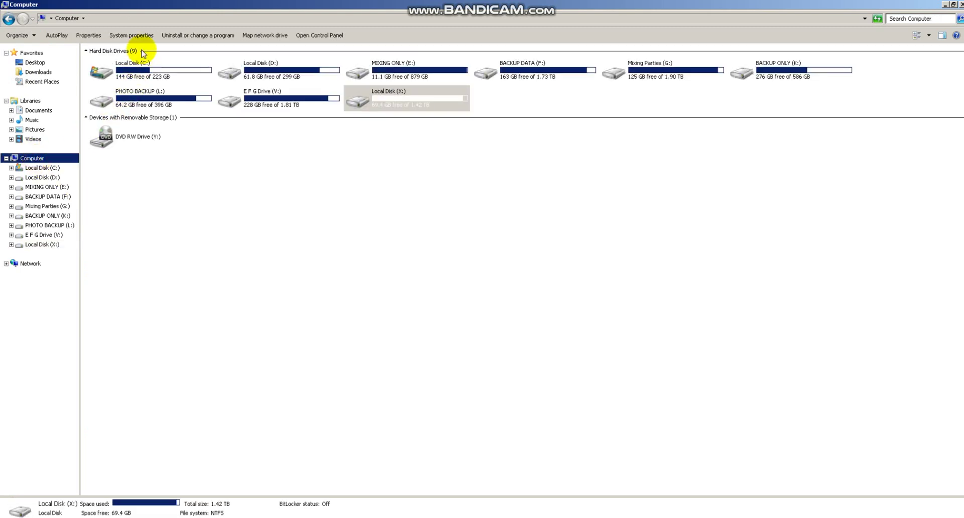
pyautogui.click(186, 39)
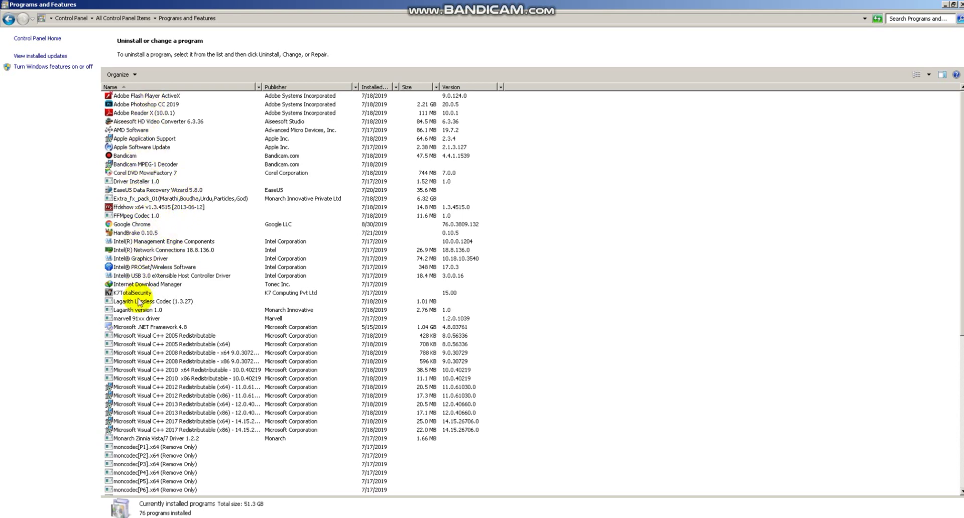
pyautogui.click(150, 276)
pyautogui.scroll(-10, 153, 302)
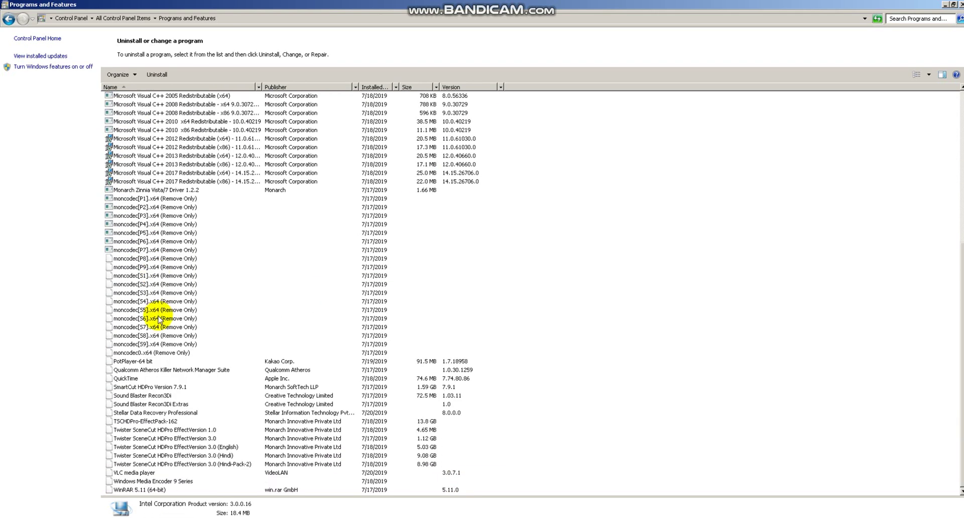
pyautogui.click(171, 387)
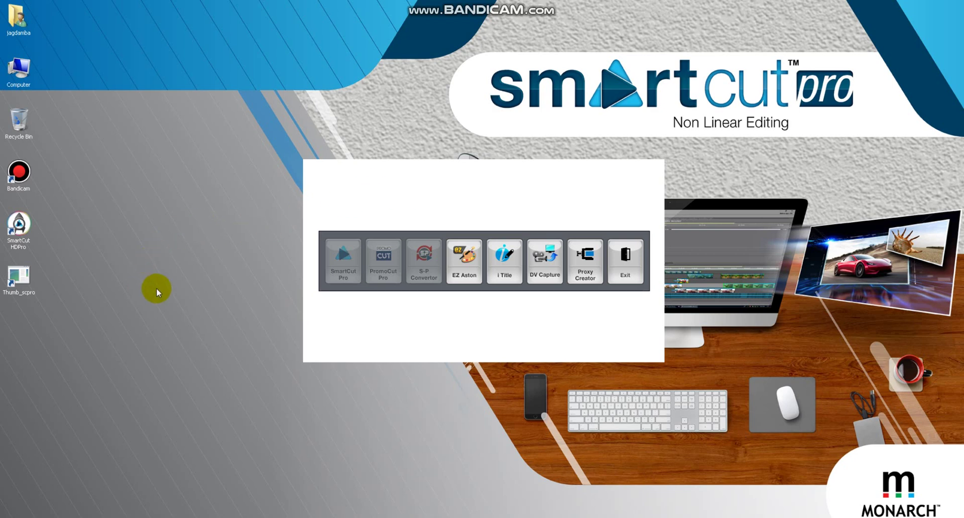
# Open the Installation folder on drive X, check the nested scp791 folder, and go back to select 21 Codec new
pyautogui.doubleClick(22, 81)
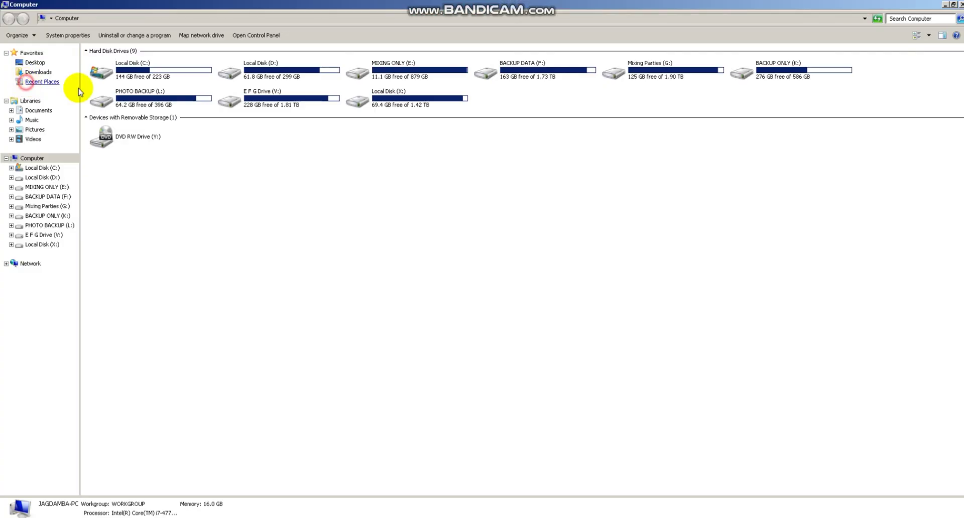
pyautogui.doubleClick(382, 99)
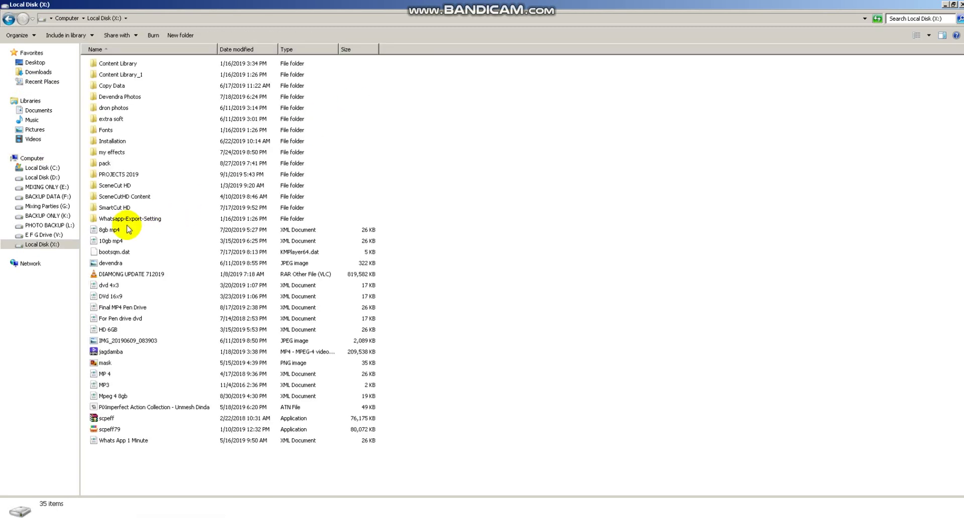
pyautogui.doubleClick(105, 143)
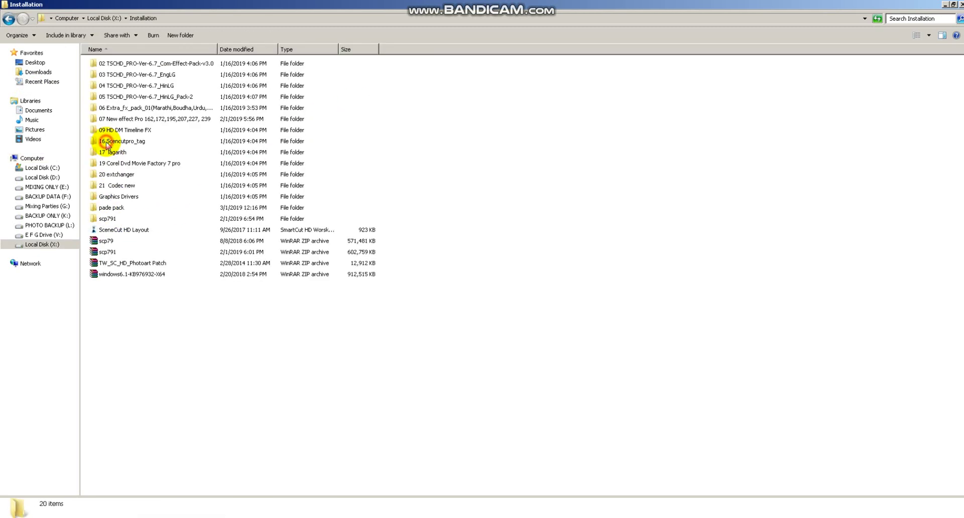
pyautogui.doubleClick(105, 219)
pyautogui.click(108, 65)
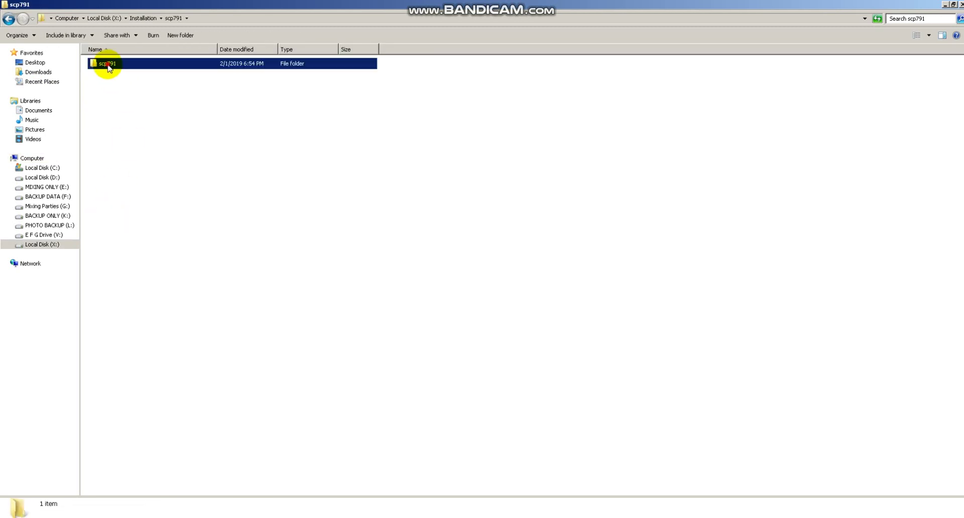
pyautogui.doubleClick(108, 64)
pyautogui.click(8, 19)
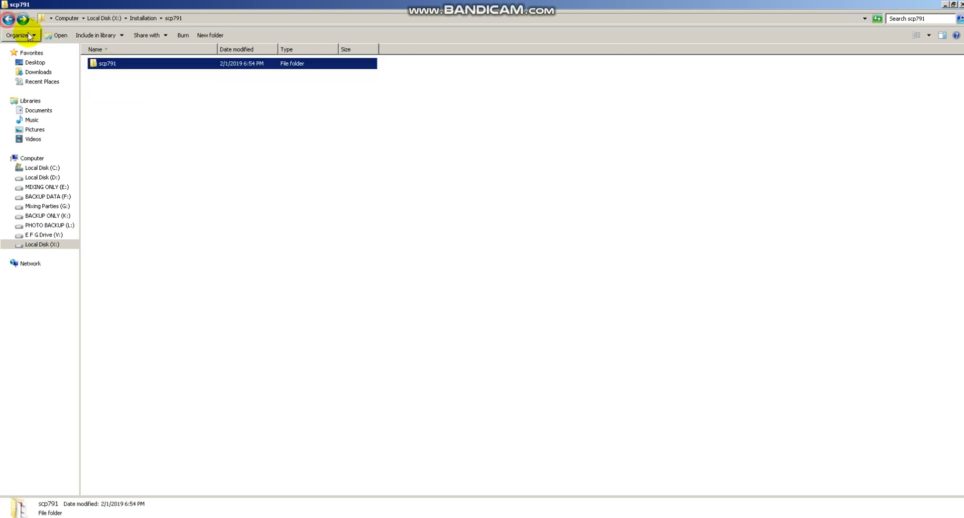
pyautogui.click(8, 19)
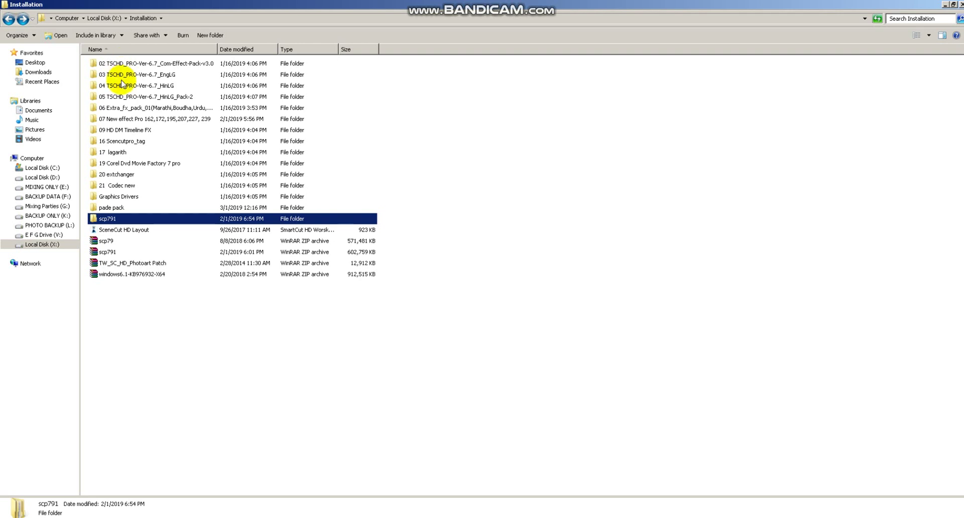
pyautogui.click(116, 187)
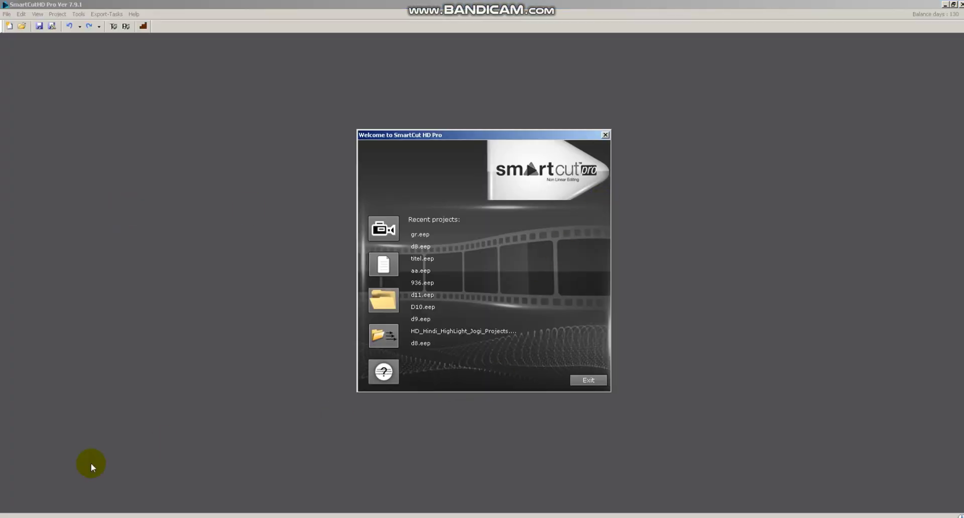
# Switch to SmartCut HD Pro and set up a new project named aa with the AVCHD 1080i 25 2.0 preset
pyautogui.hotkey('alt', 'Tab')
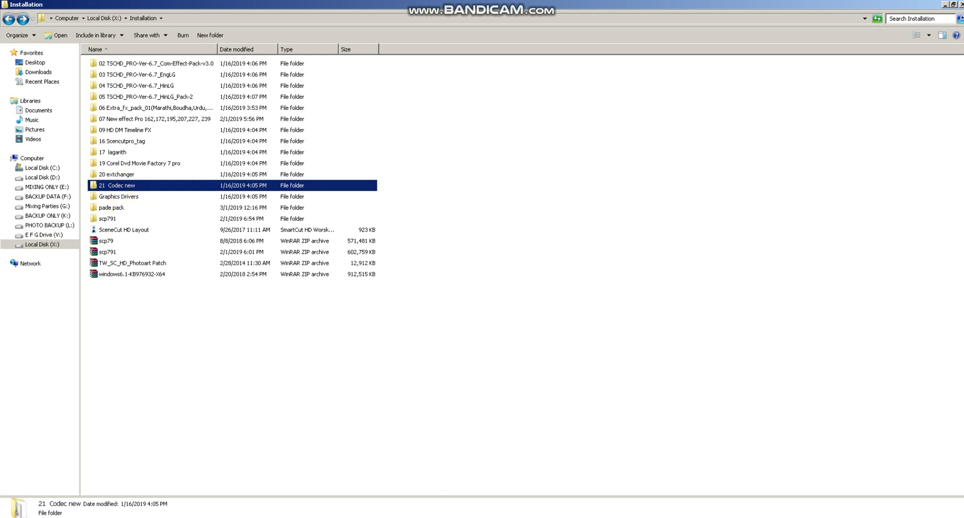
pyautogui.click(512, 517)
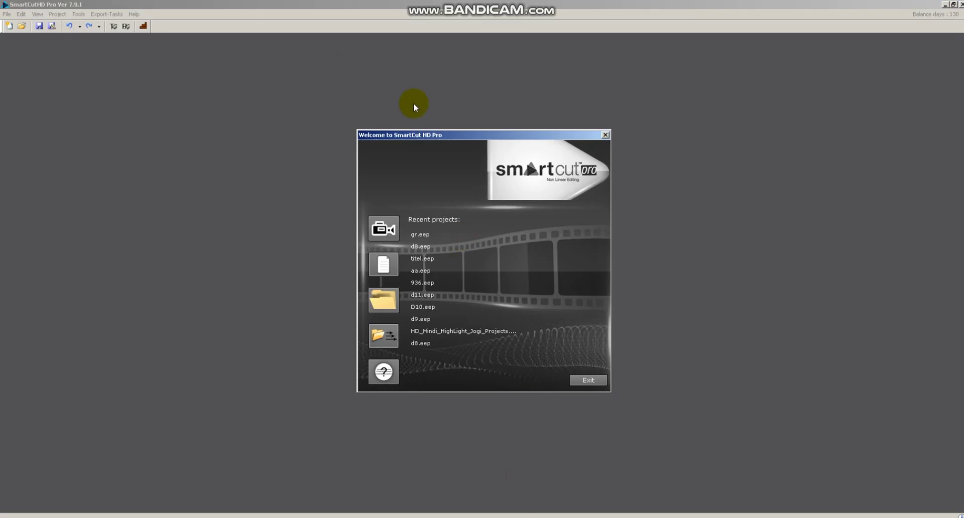
pyautogui.click(383, 264)
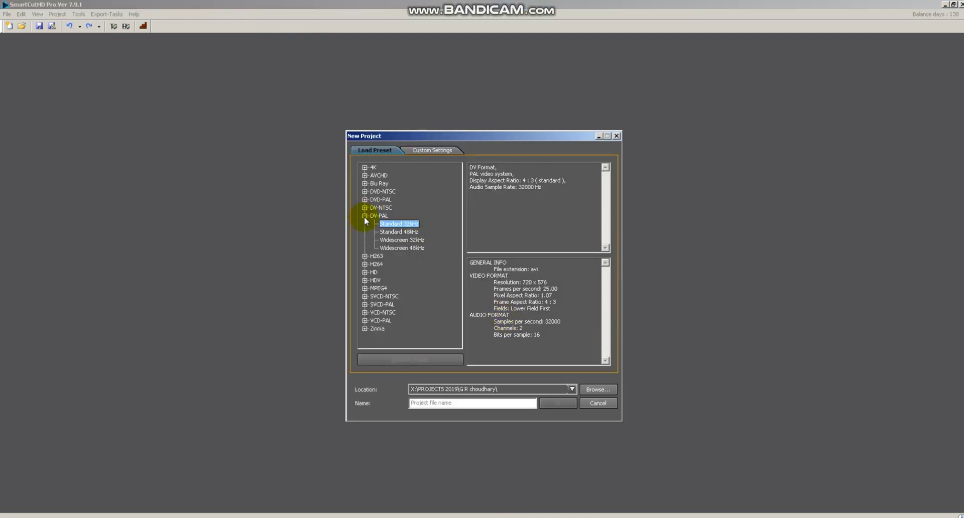
pyautogui.click(365, 175)
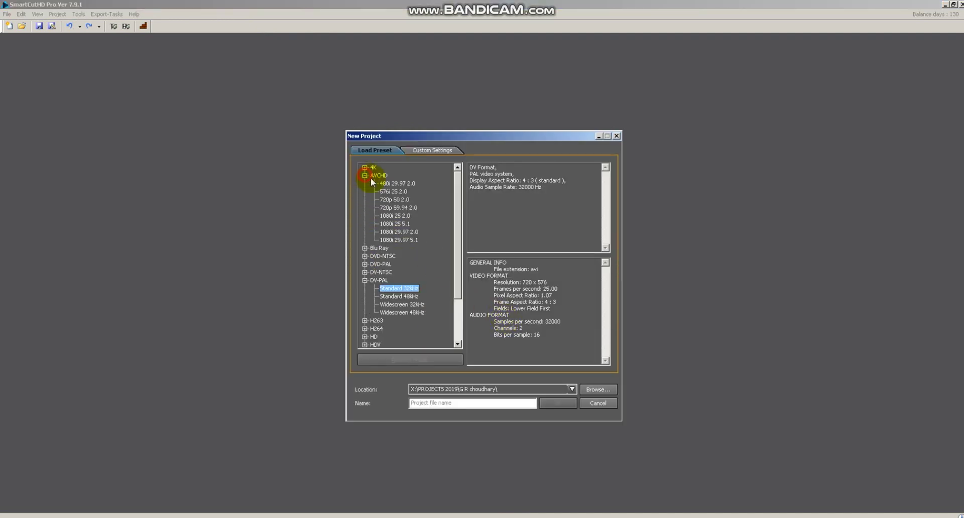
pyautogui.click(395, 216)
pyautogui.click(447, 404)
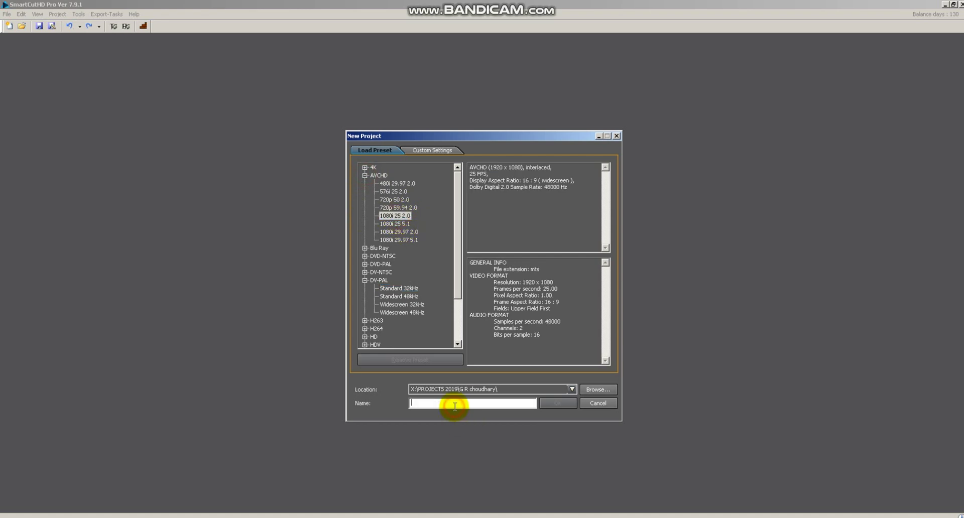
pyautogui.write('aa')
pyautogui.click(556, 404)
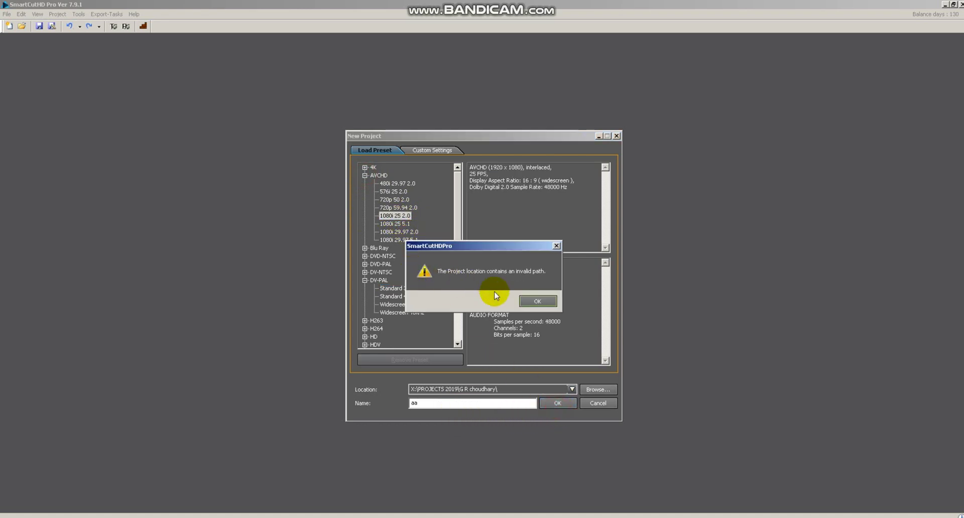
pyautogui.click(537, 300)
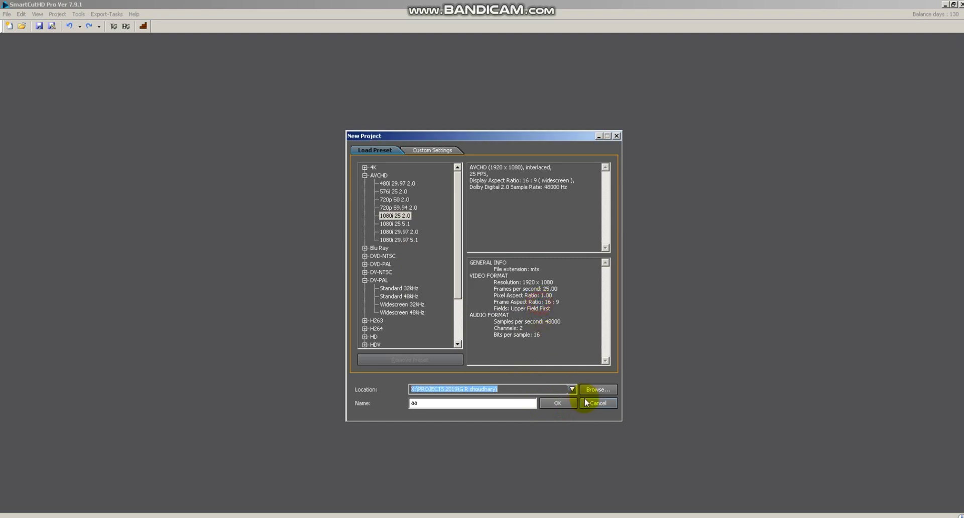
# Set the new project's location to X:\PROJECTS 2019\titel and create the project
pyautogui.click(595, 389)
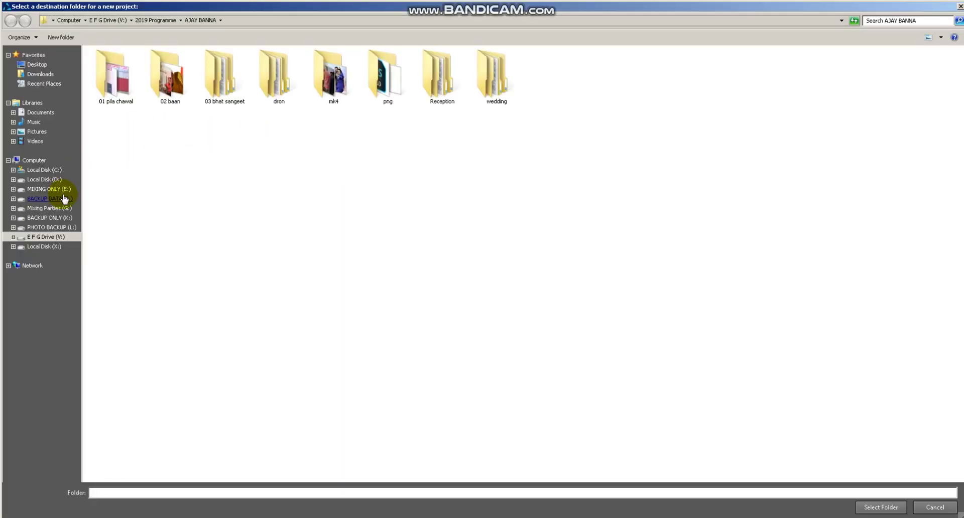
pyautogui.click(46, 246)
pyautogui.doubleClick(126, 176)
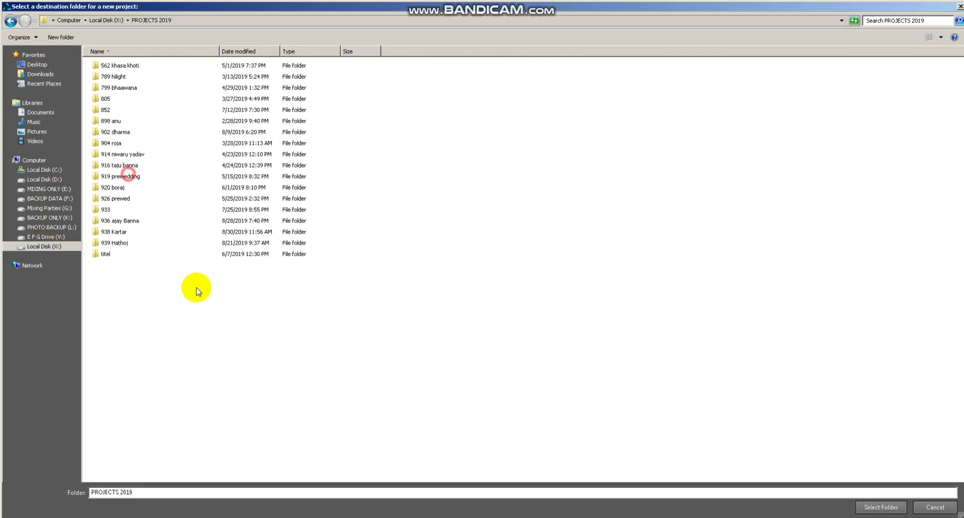
pyautogui.doubleClick(115, 243)
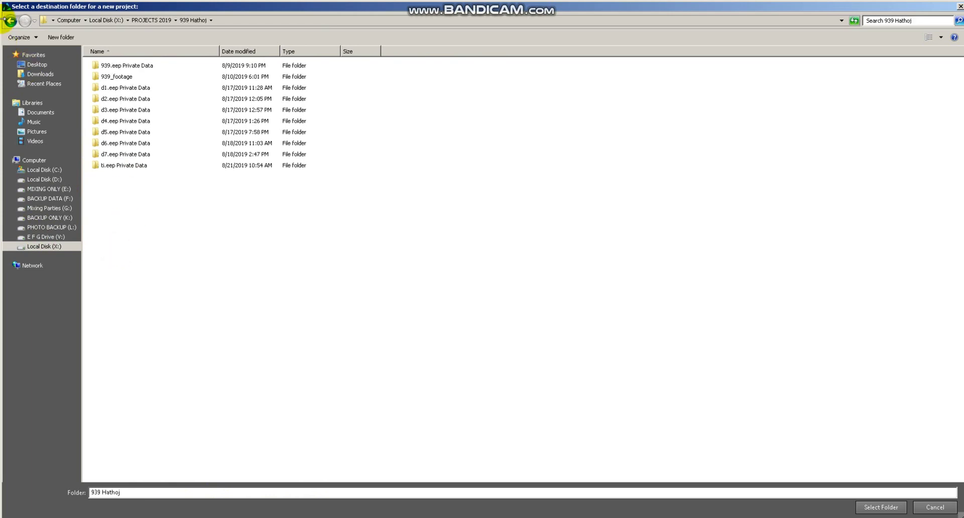
pyautogui.click(15, 24)
pyautogui.doubleClick(106, 254)
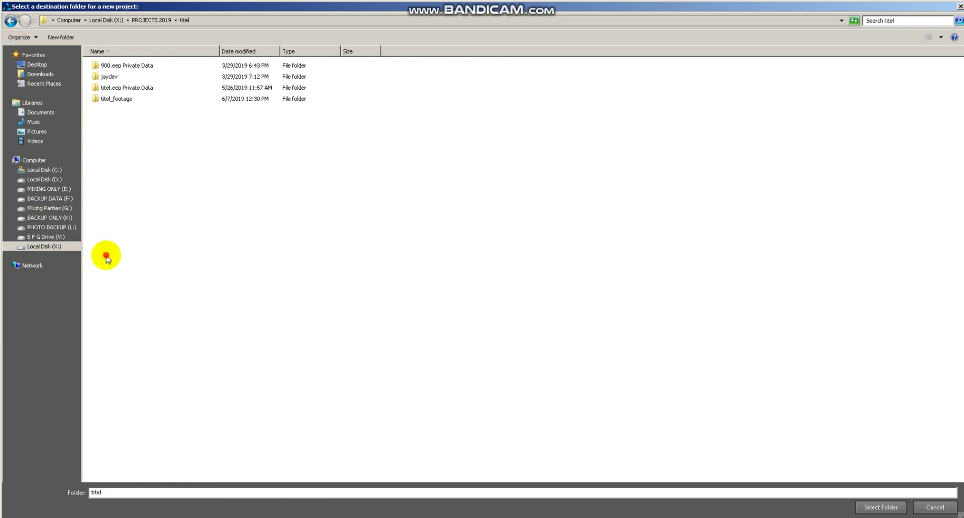
pyautogui.click(862, 505)
pyautogui.click(460, 404)
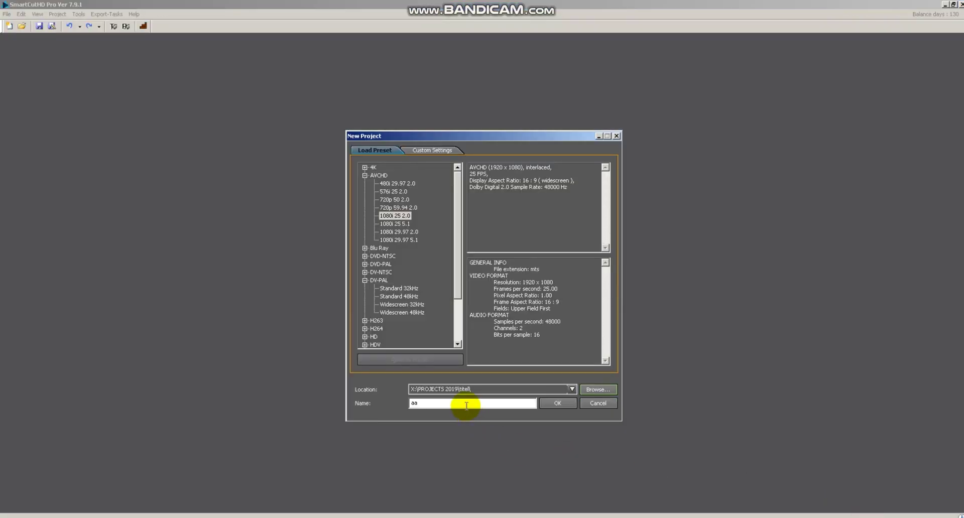
pyautogui.click(555, 406)
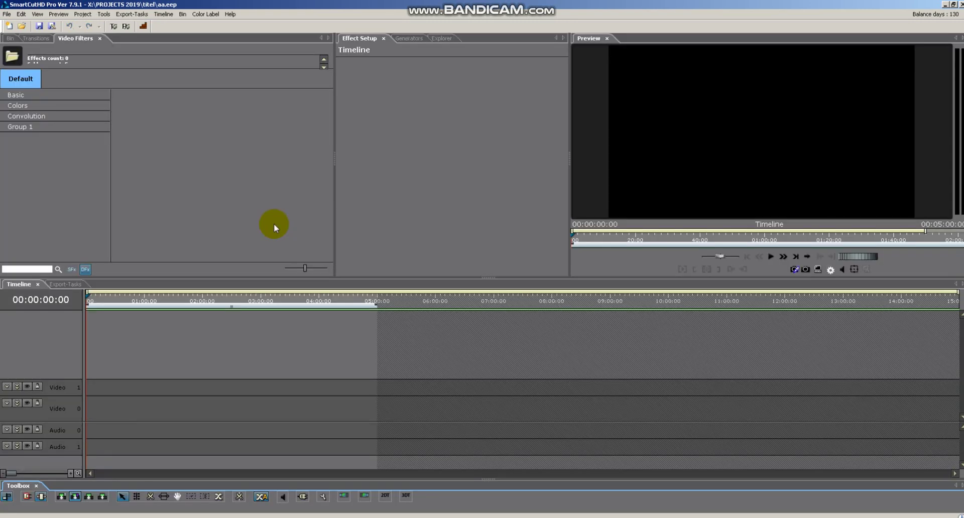
# Open the product's Web Update and start an update of the Product Version type
pyautogui.click(230, 14)
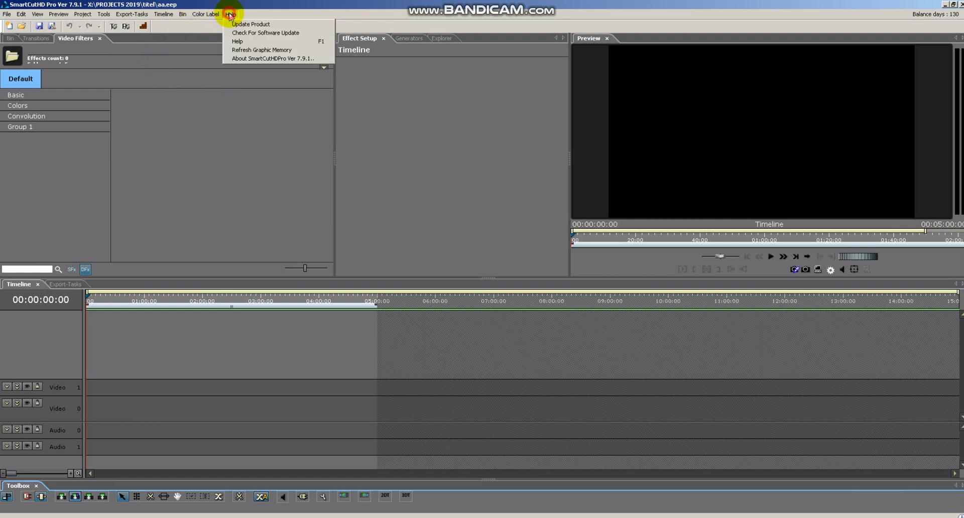
pyautogui.click(263, 25)
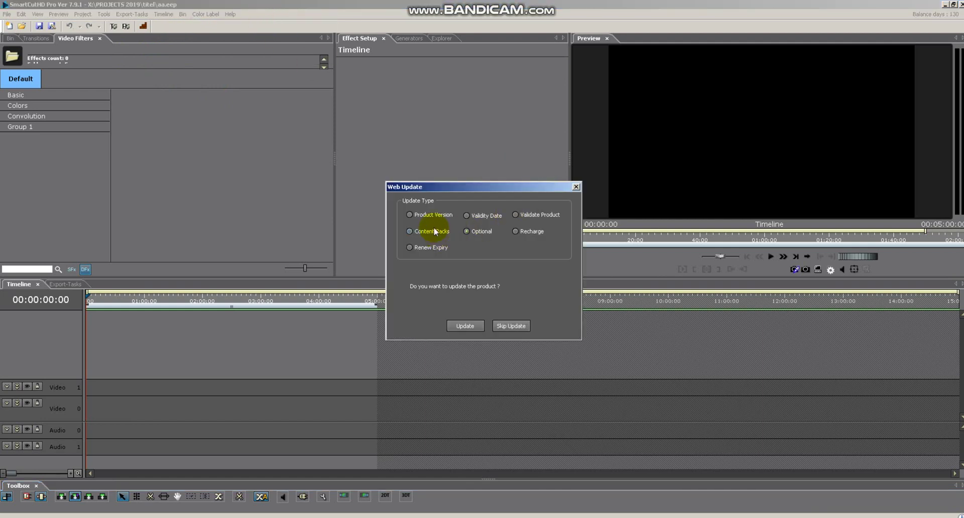
pyautogui.click(415, 216)
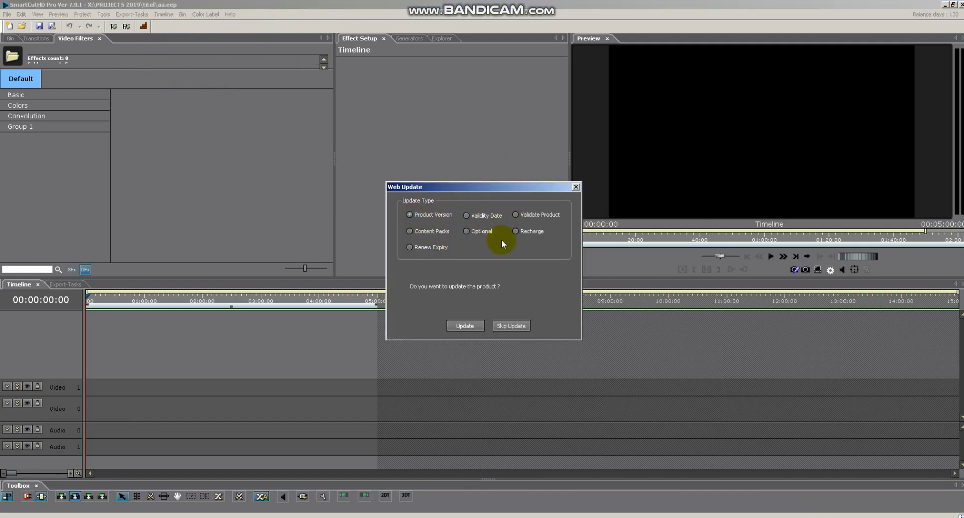
pyautogui.click(467, 326)
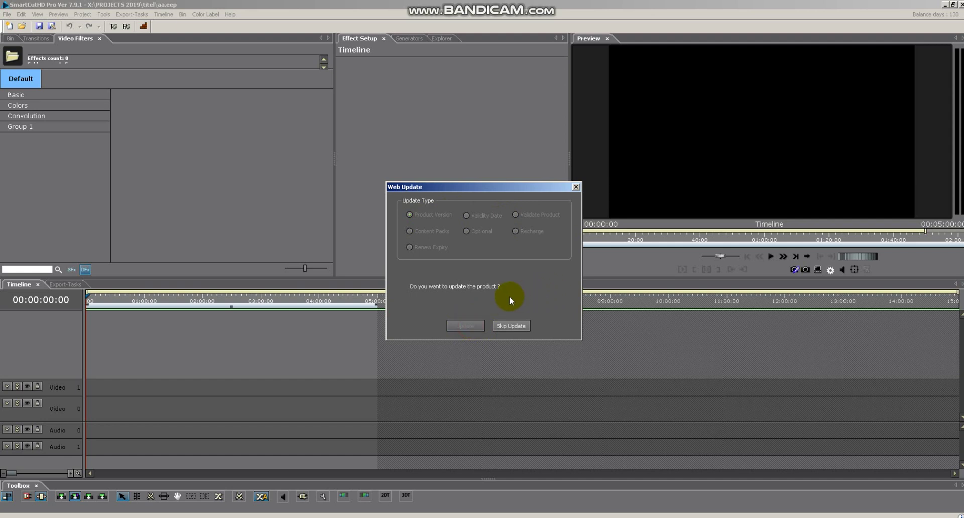